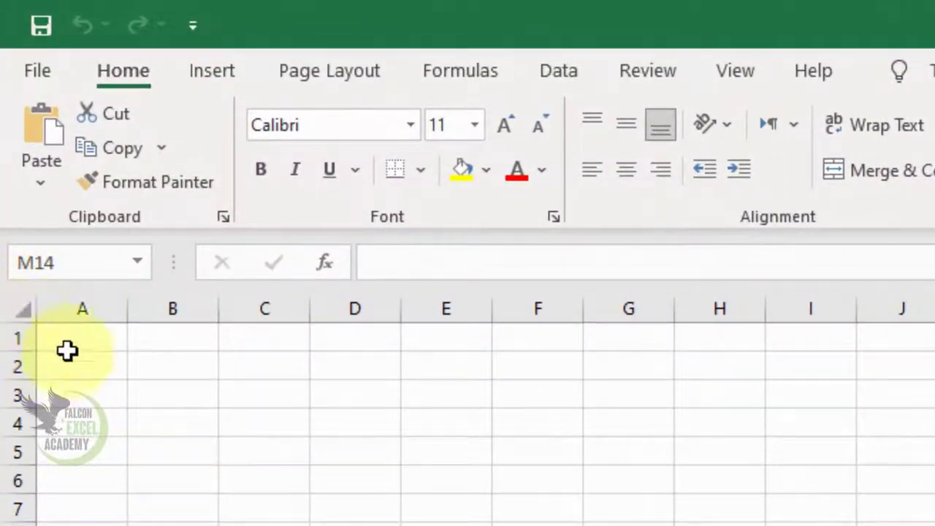
Select the entire sheet to check its full size, then return to cell A1.
click(17, 308)
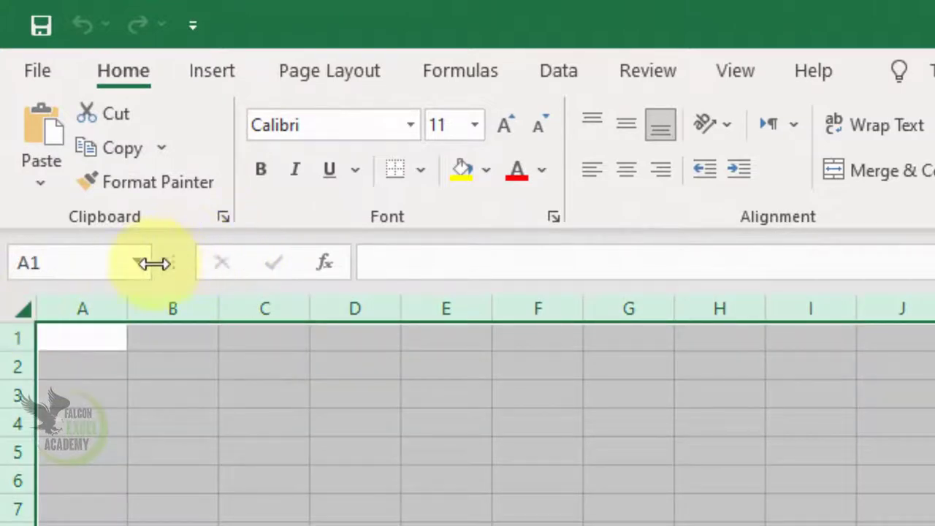
drag(170, 261, 369, 261)
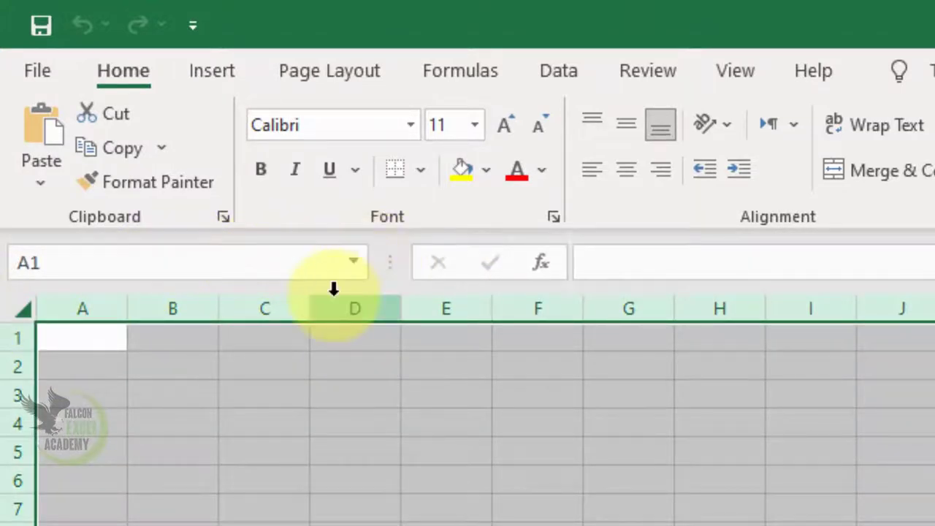
click(22, 305)
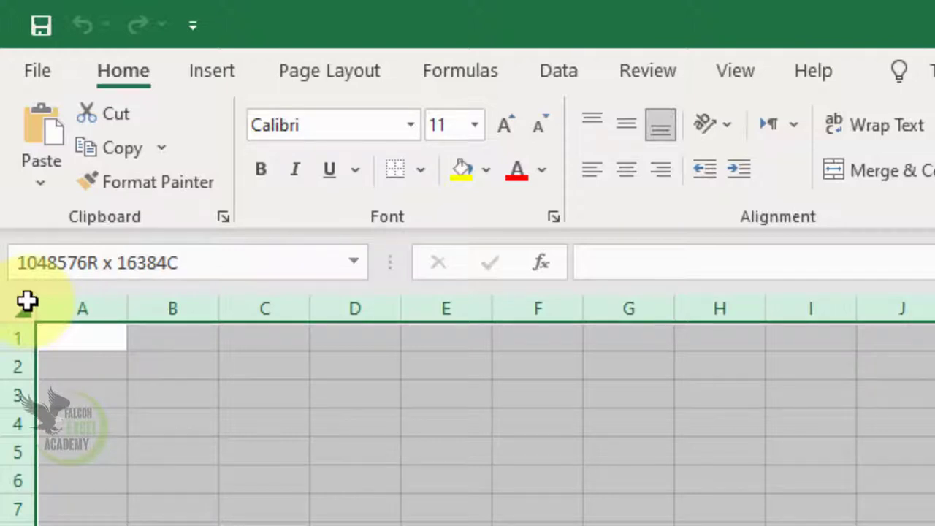
click(208, 367)
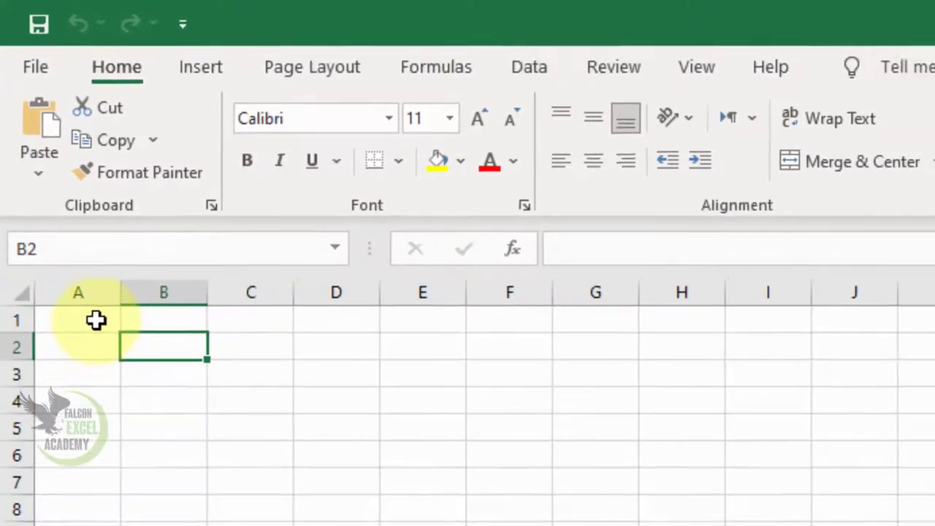
click(35, 115)
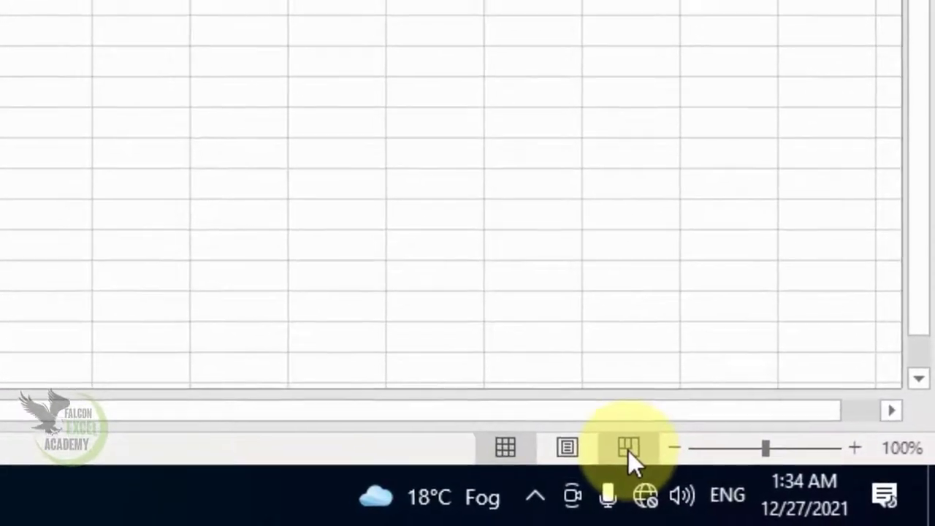
Switch to Page Break Preview and enter 'name' in C5 and 'asd' further along row 5.
click(620, 447)
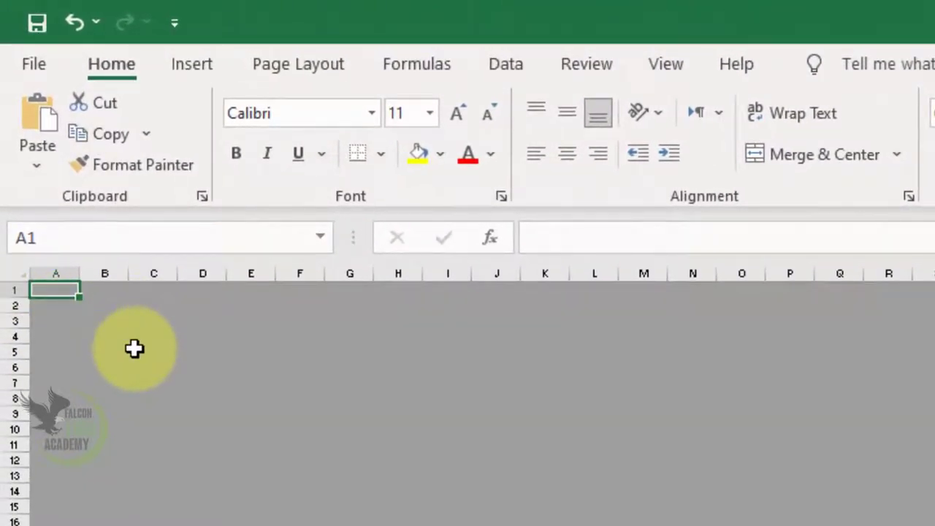
click(135, 348)
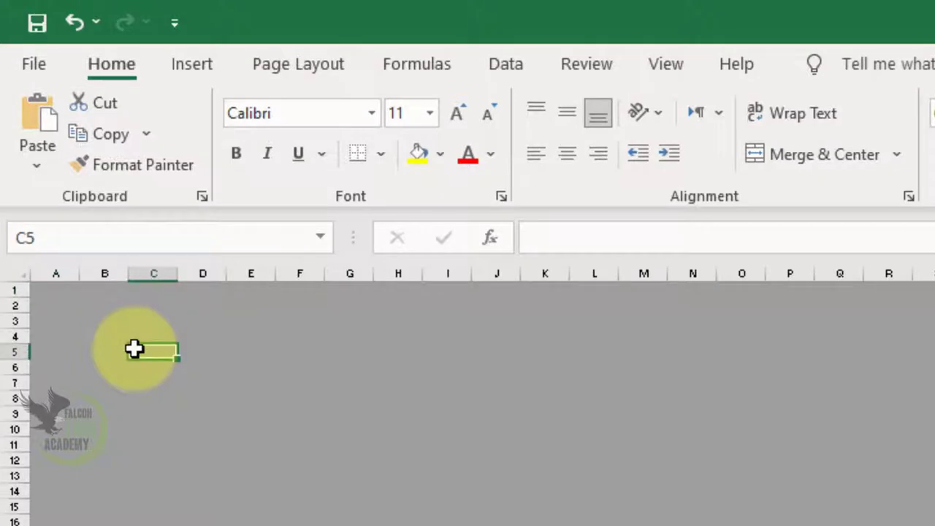
text(name)
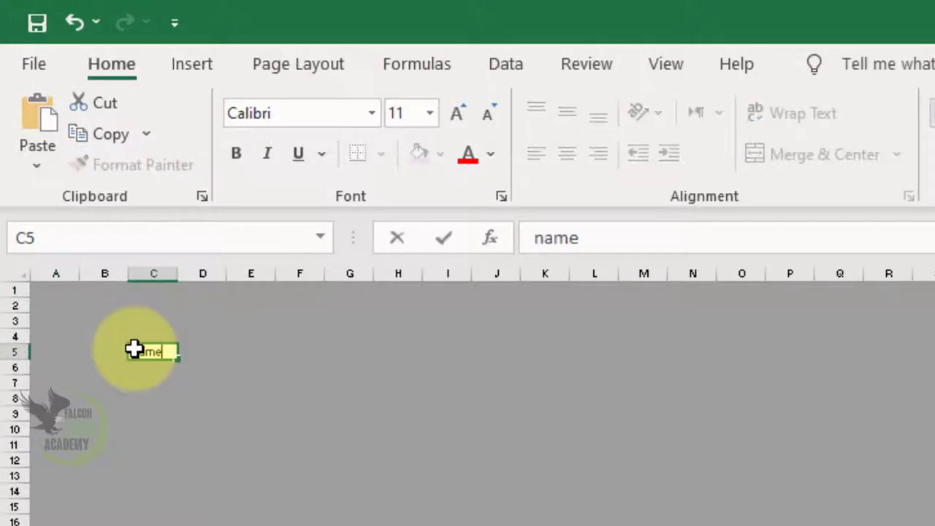
key(Tab)
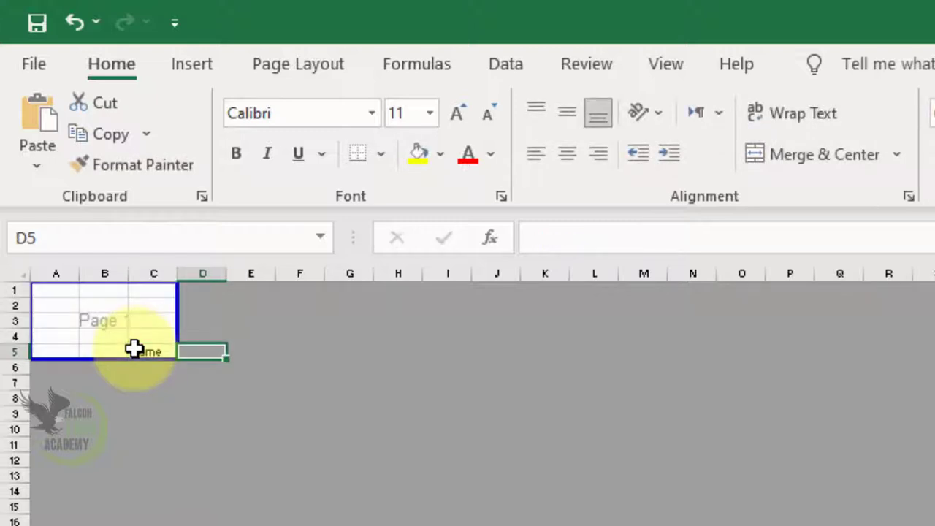
key(Right)
key(Right)
key(Right)
key(Right)
key(Right)
key(Right)
key(Right)
text(as)
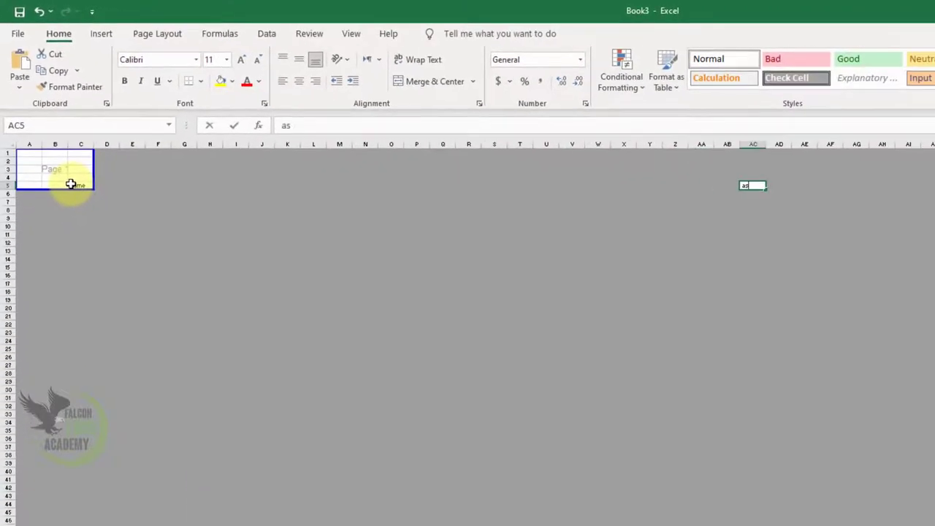
text(d)
key(Right)
Enter 'fdsa' and 'adf' farther out, then jump to the last column, XFD.
key(Right)
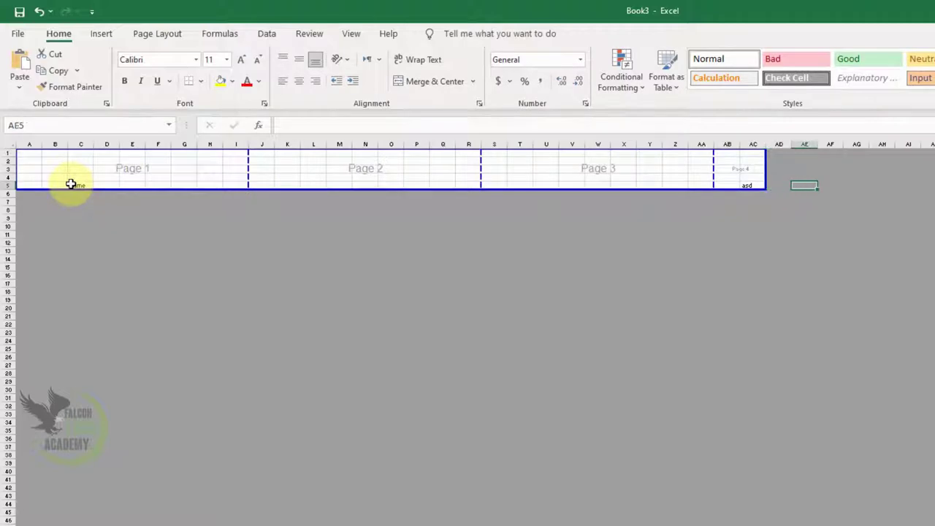
key(Right)
key(Right)
key(Right)
text(fdsa)
key(Right)
key(Down)
key(Down)
key(Down)
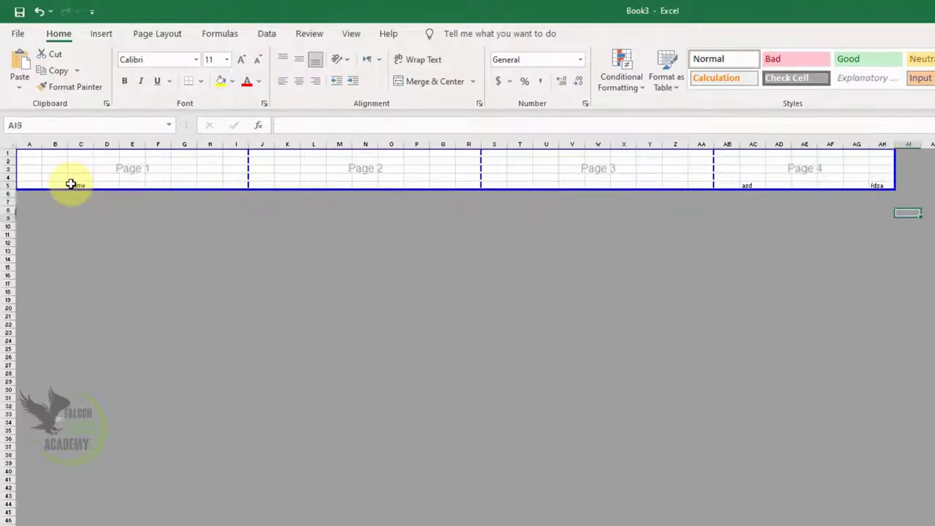
key(Down)
key(Down)
key(Down)
text(adf)
key(Right)
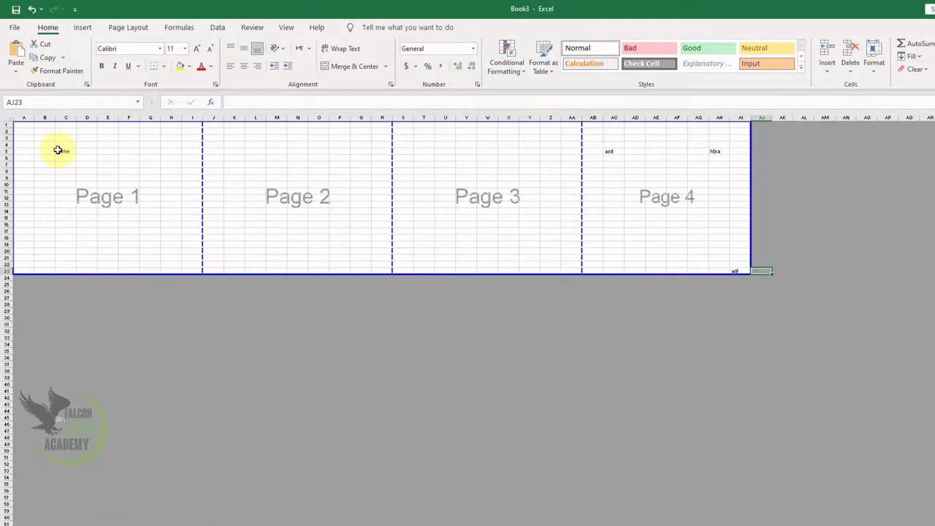
key(ctrl+Right)
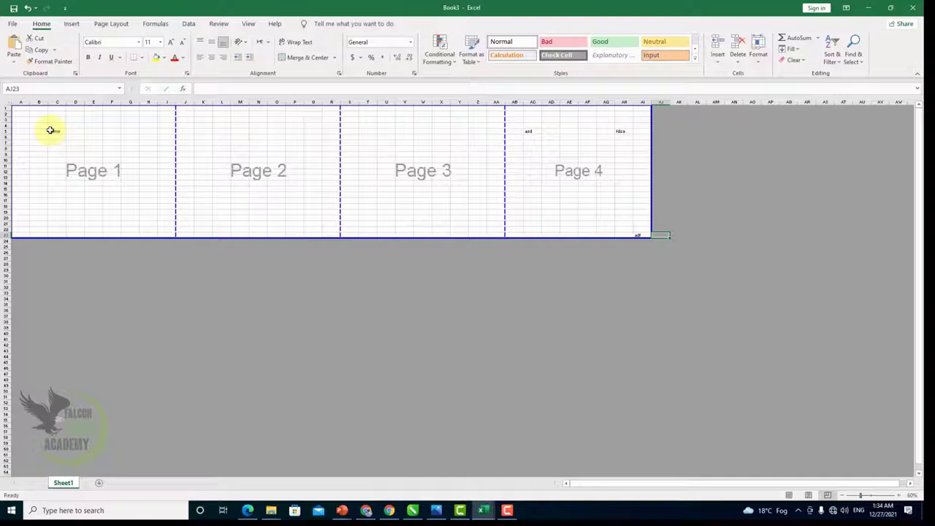
key(ctrl+Right)
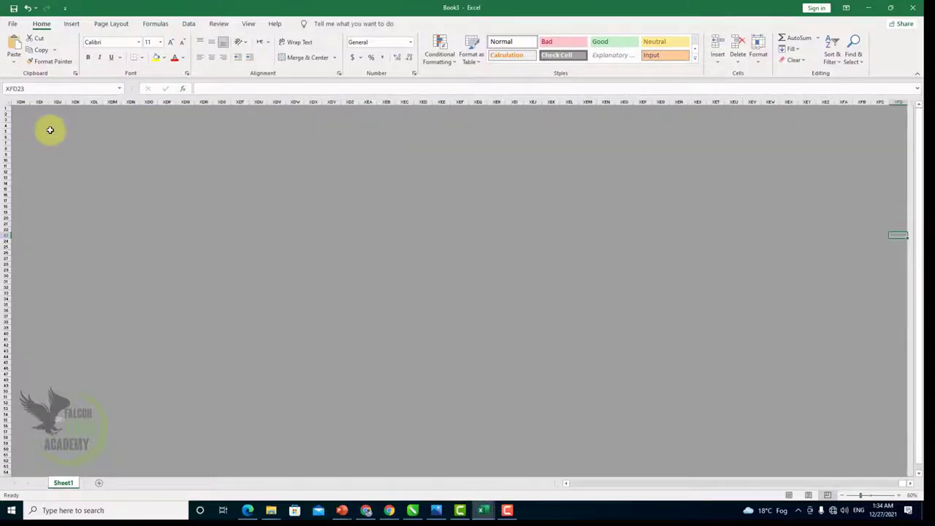
Enter 'fdsf' in the sheet's bottom-right cell and zoom in to about 202%.
text(f)
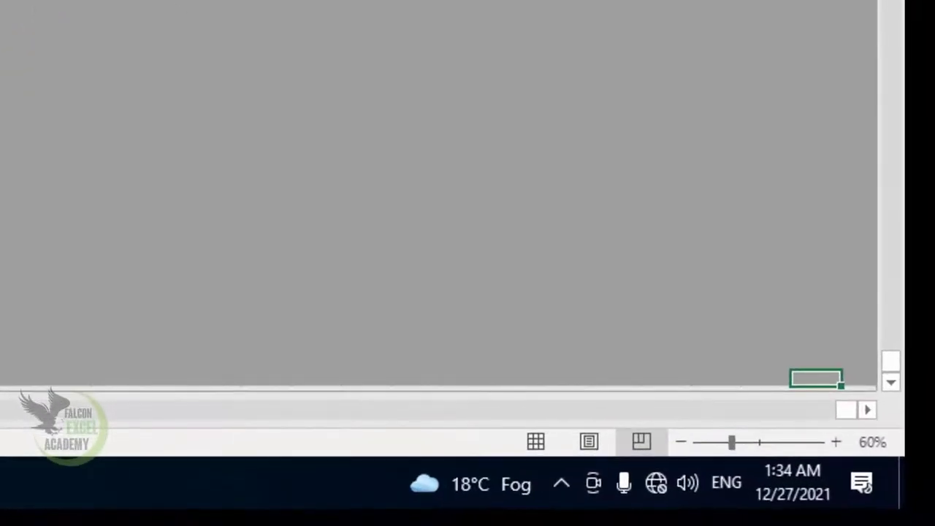
text(fdsf)
key(Return)
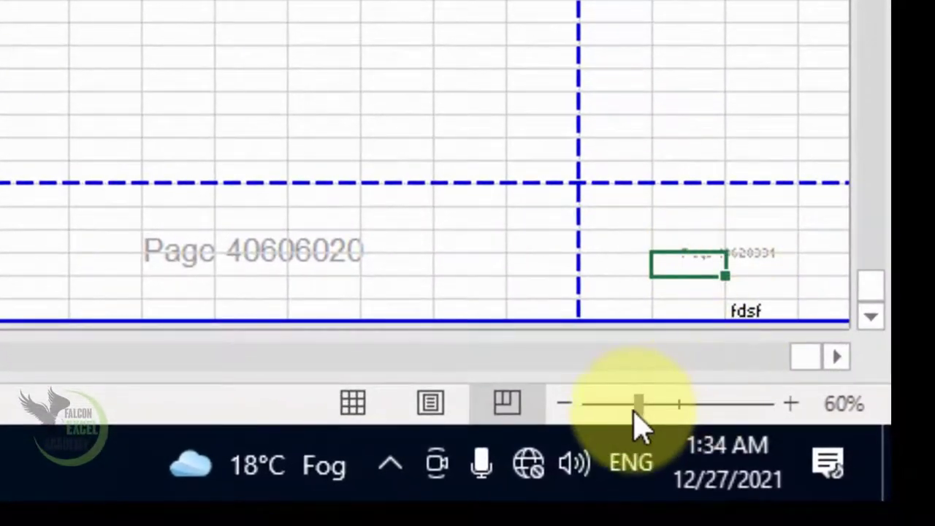
click(633, 406)
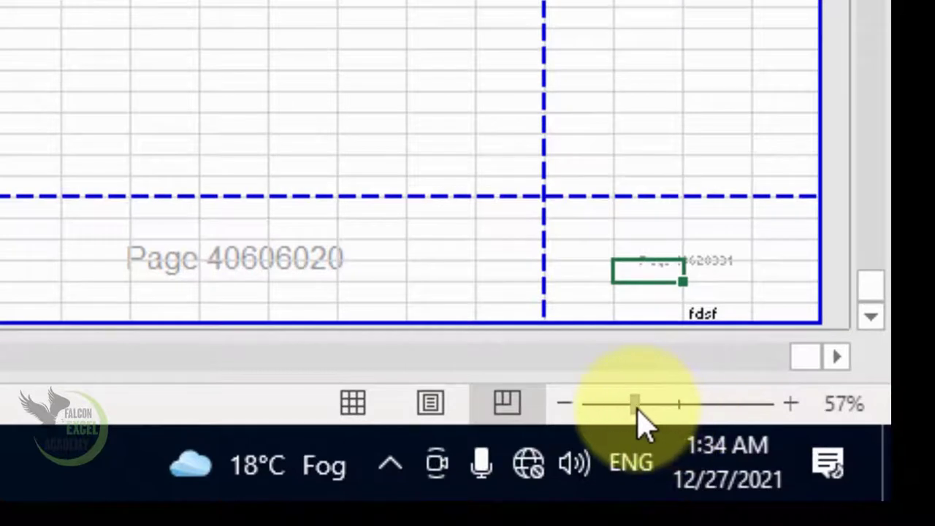
drag(642, 413, 714, 416)
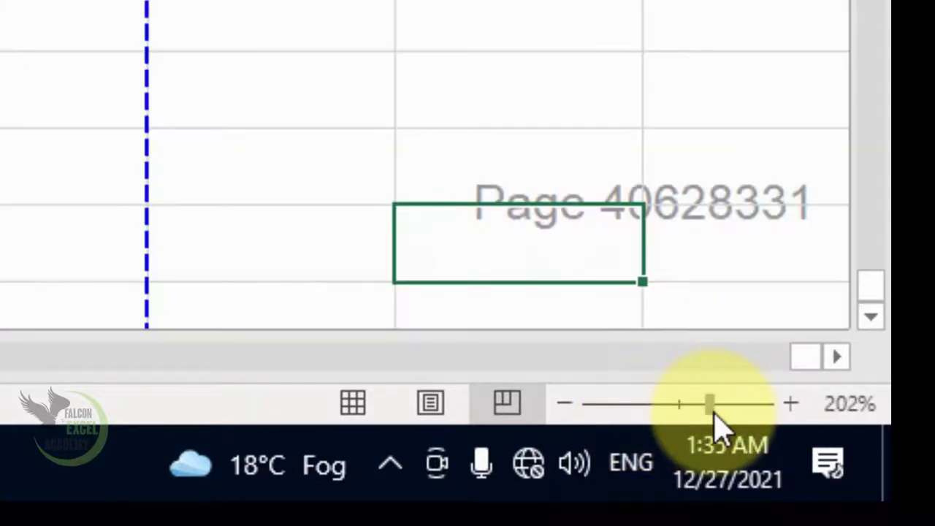
click(571, 79)
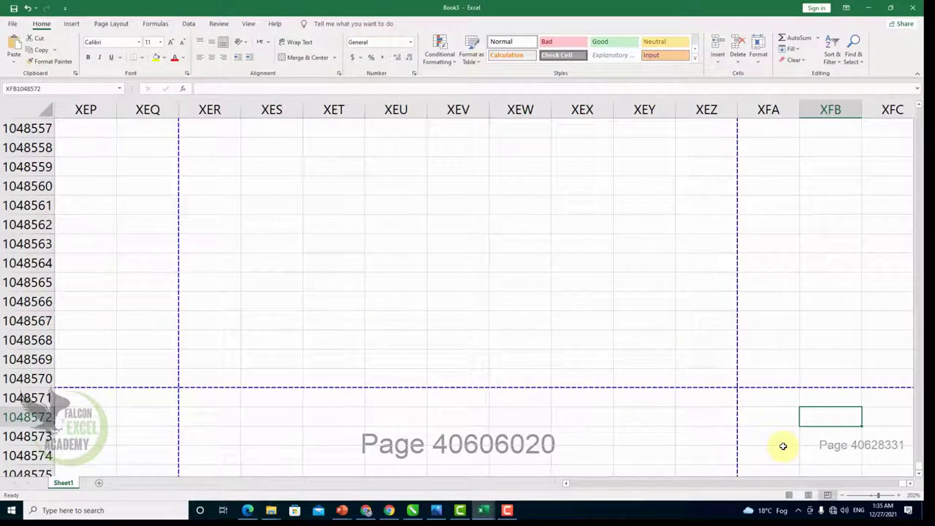
Create the new blank workbook Book4 with Ctrl+N and glance at its print preview.
click(461, 335)
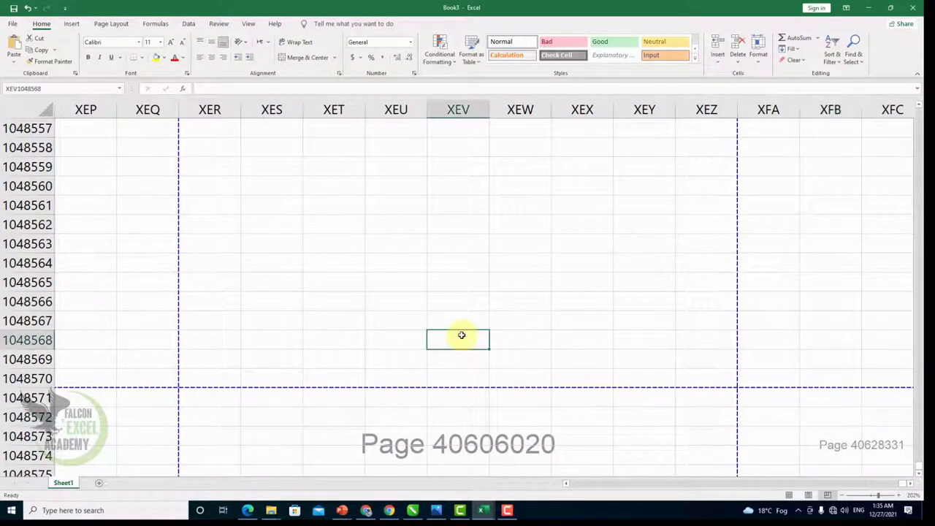
key(ctrl+n)
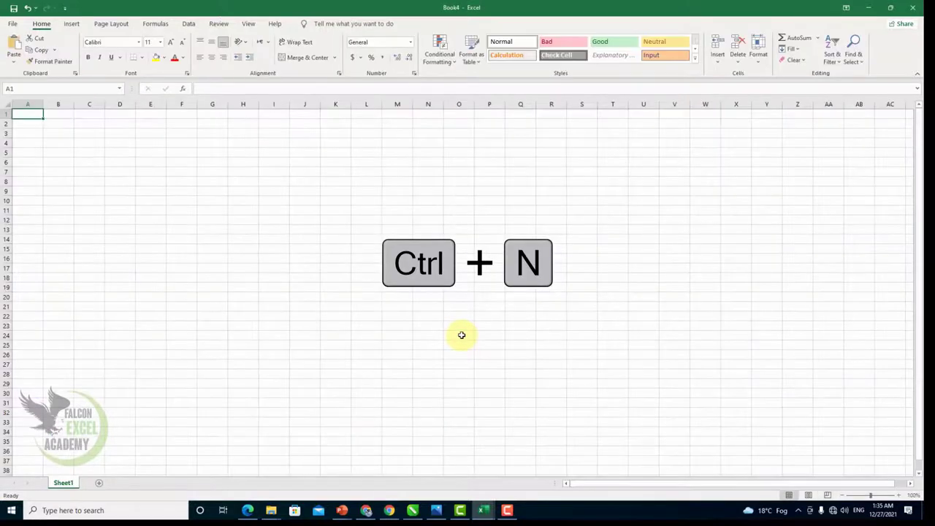
click(12, 23)
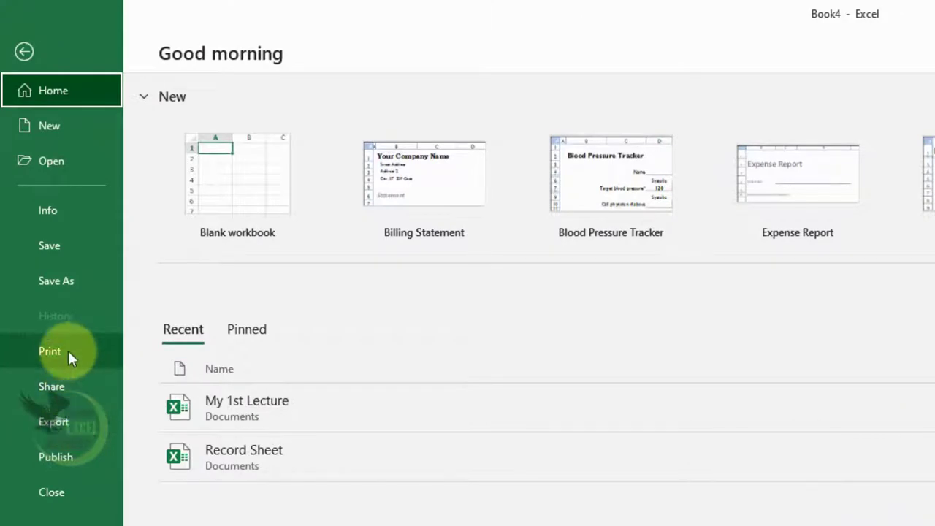
click(107, 352)
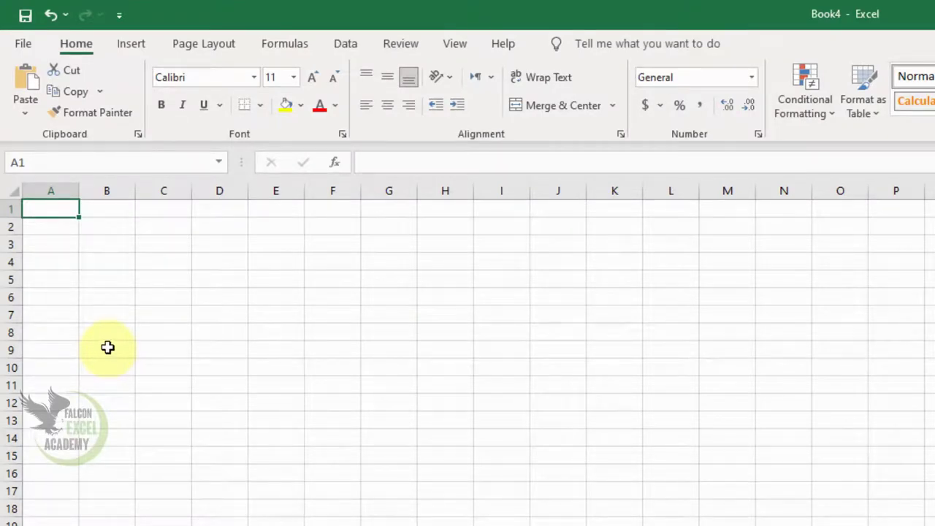
Type the headers Name, father's Name, Contact No., ID Card and Amount across A1:E1.
ctrl+scroll(159, 336, up, 3)
ctrl+scroll(159, 337, up, 1)
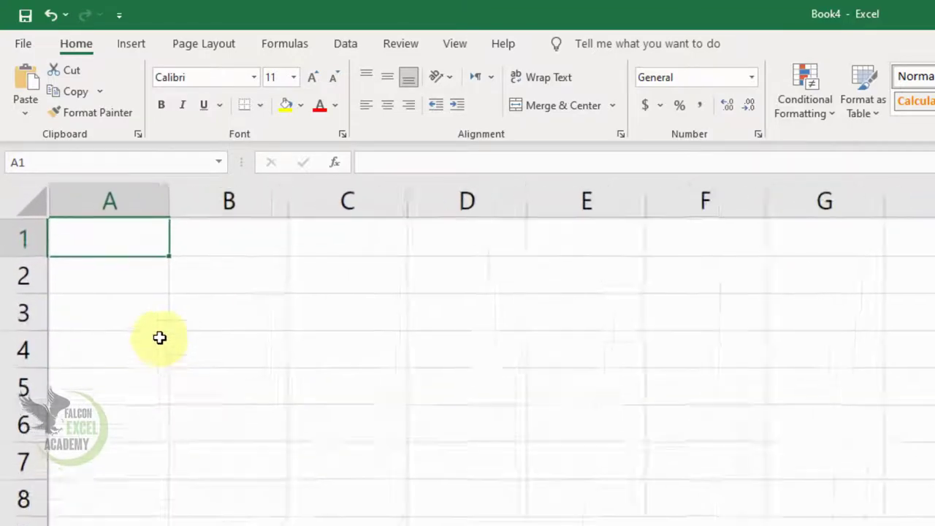
ctrl+scroll(159, 337, up, 1)
ctrl+scroll(159, 336, up, 1)
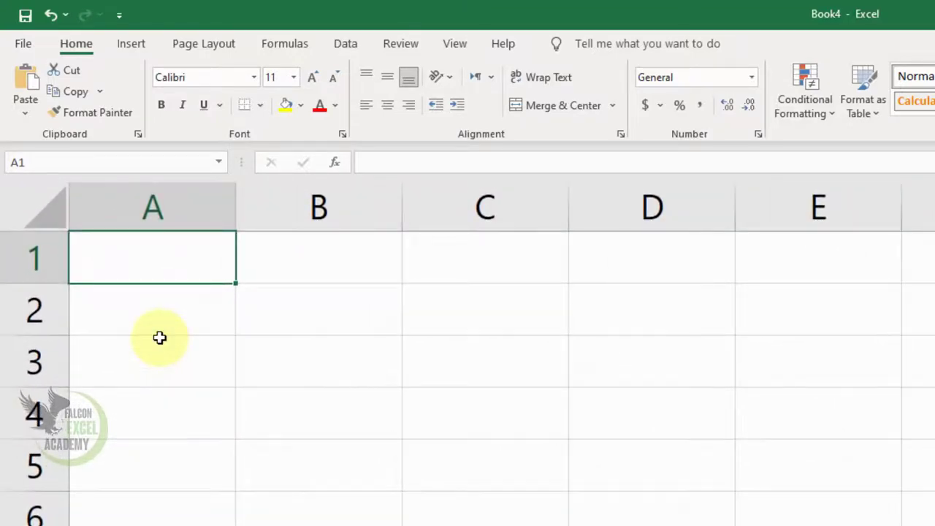
text(Name)
key(Tab)
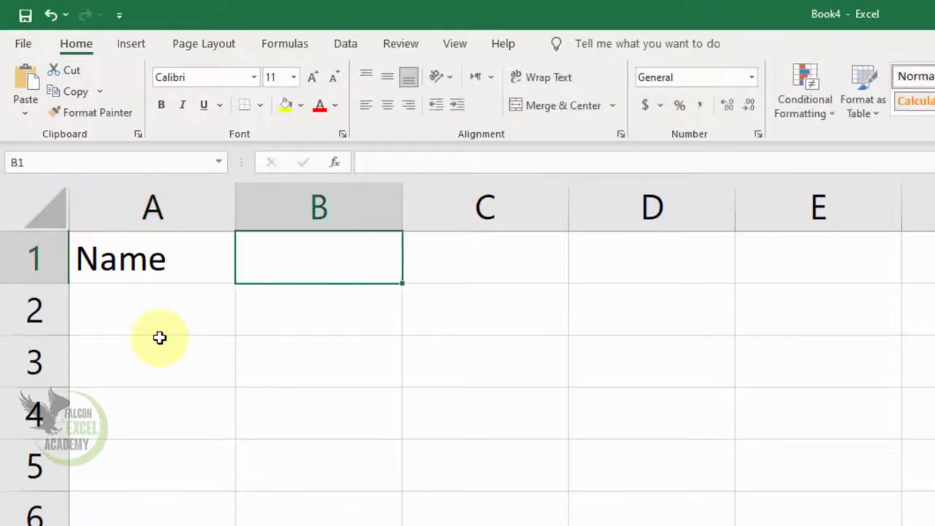
text(fat)
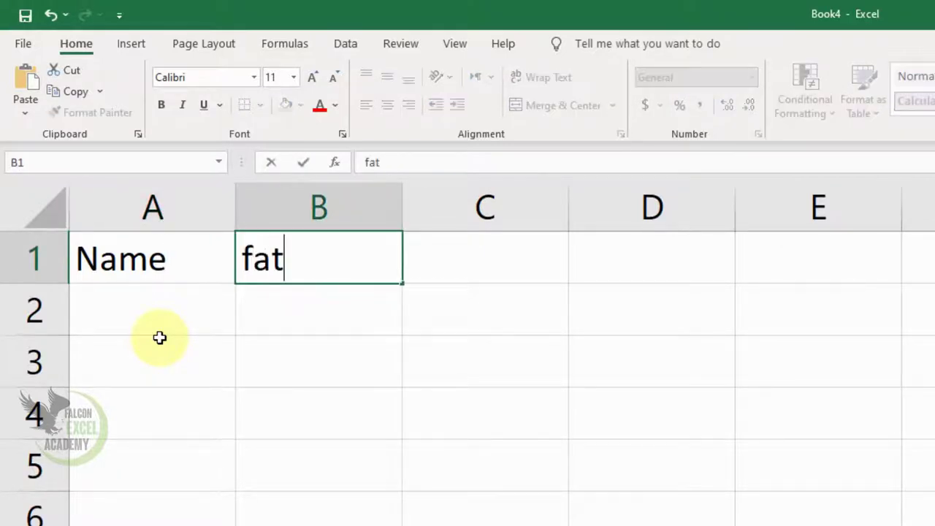
text(her's Ba)
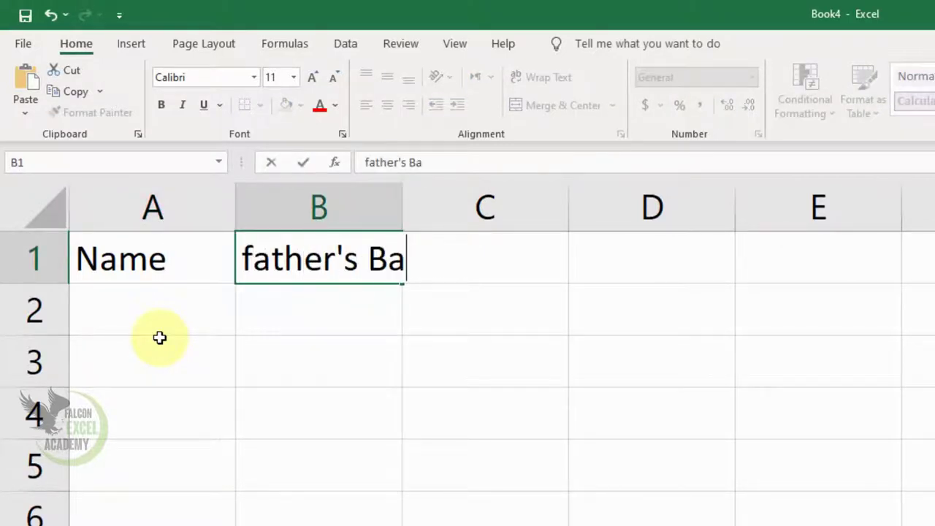
key(BackSpace)
key(BackSpace)
text(Name)
key(Tab)
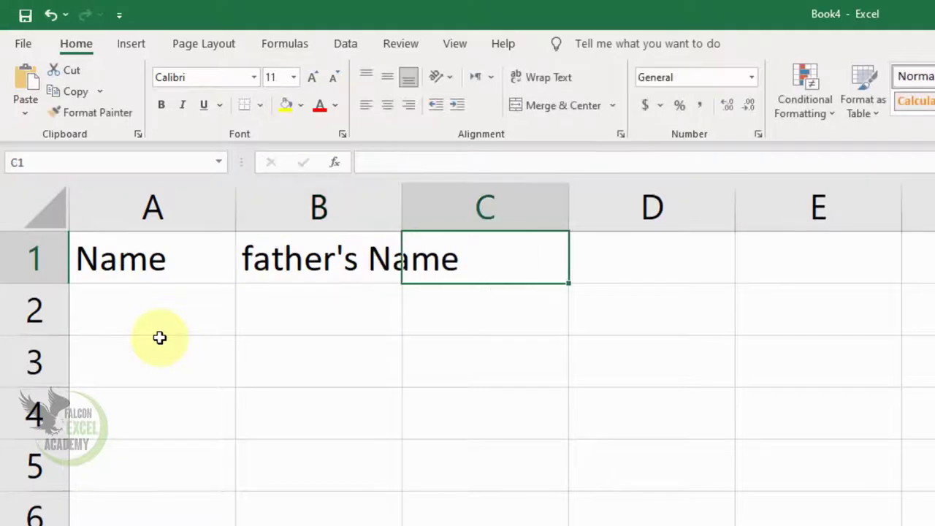
text(Contact No.)
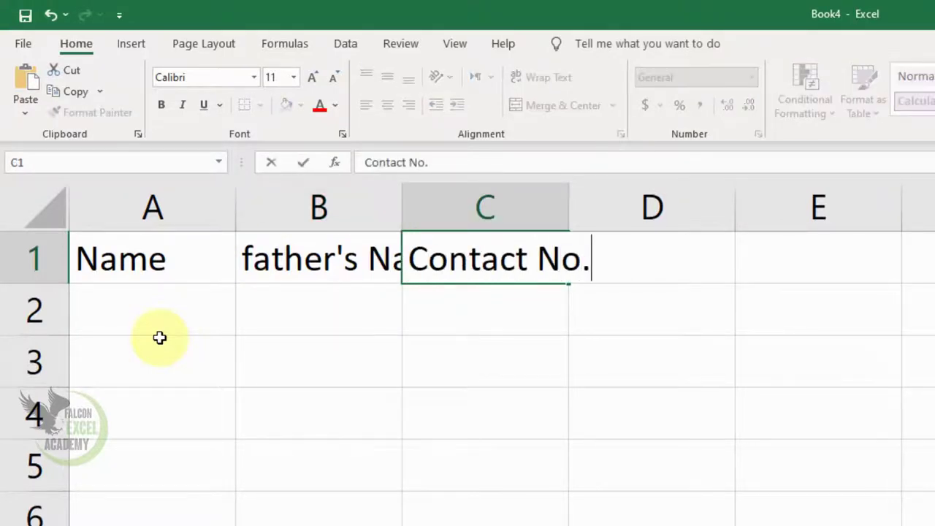
key(Tab)
text(ID )
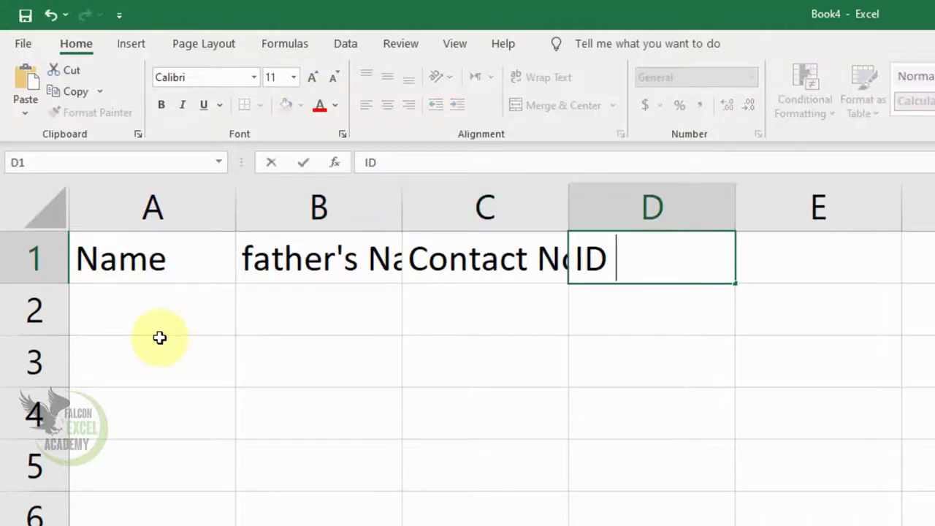
text(Card)
key(Tab)
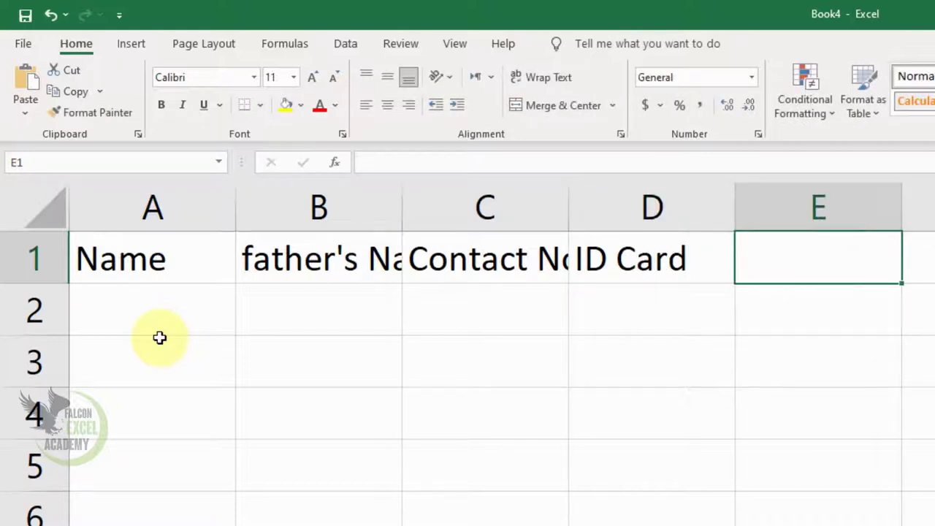
text(Amonunt)
key(Return)
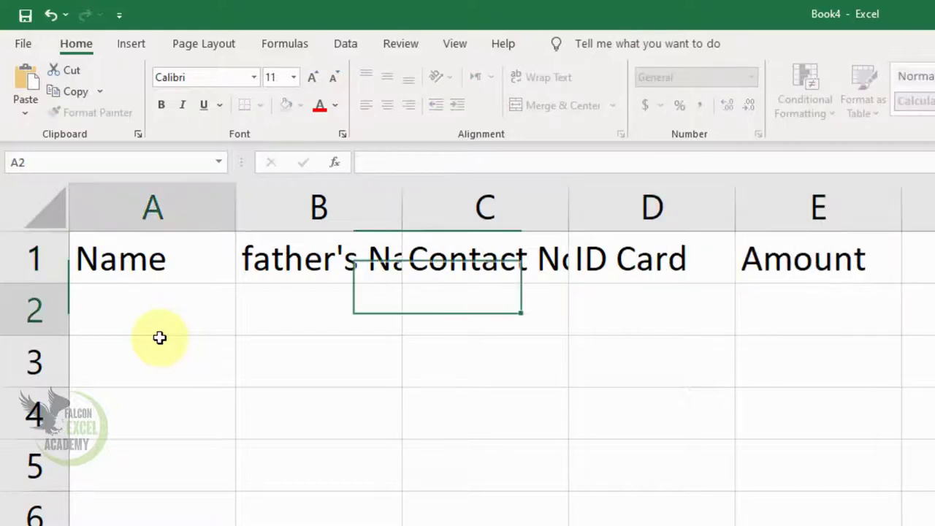
Autofit columns B and C to fit father's Name and Contact No.
double_click(401, 208)
click(526, 376)
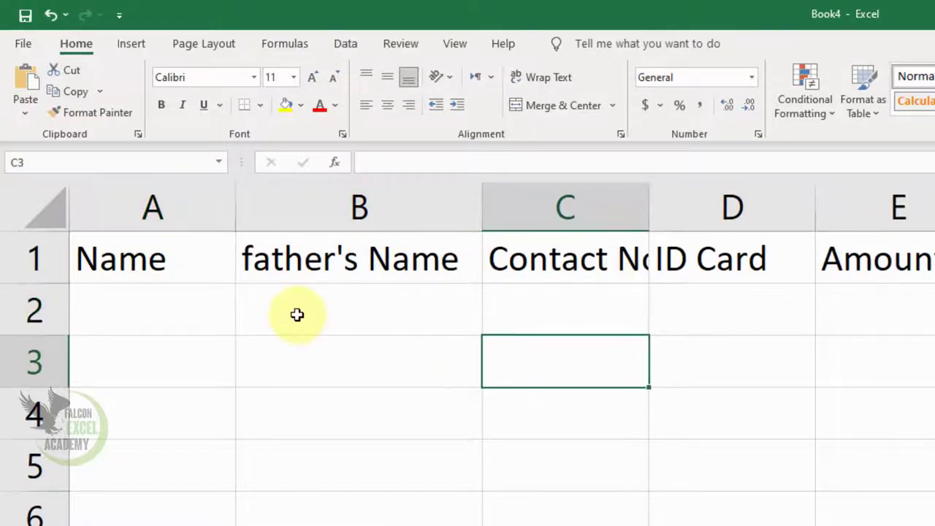
click(216, 313)
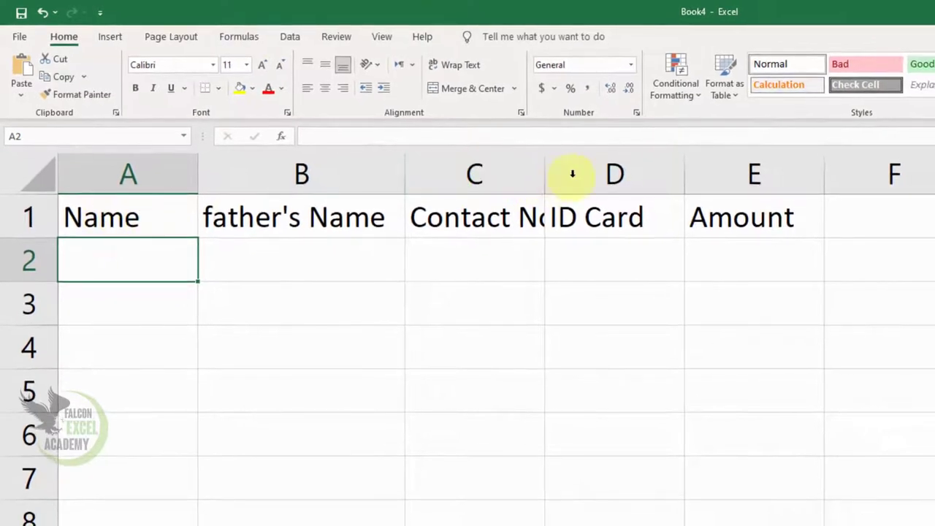
double_click(545, 174)
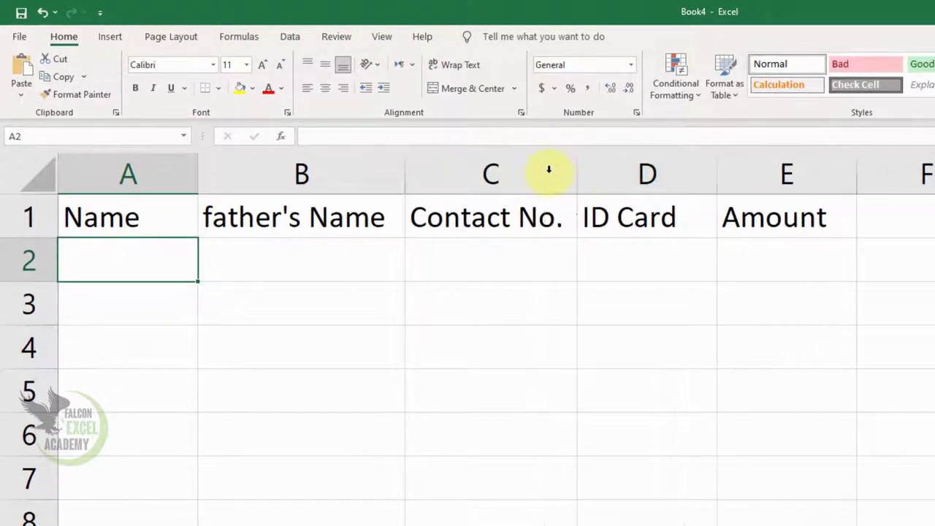
click(492, 270)
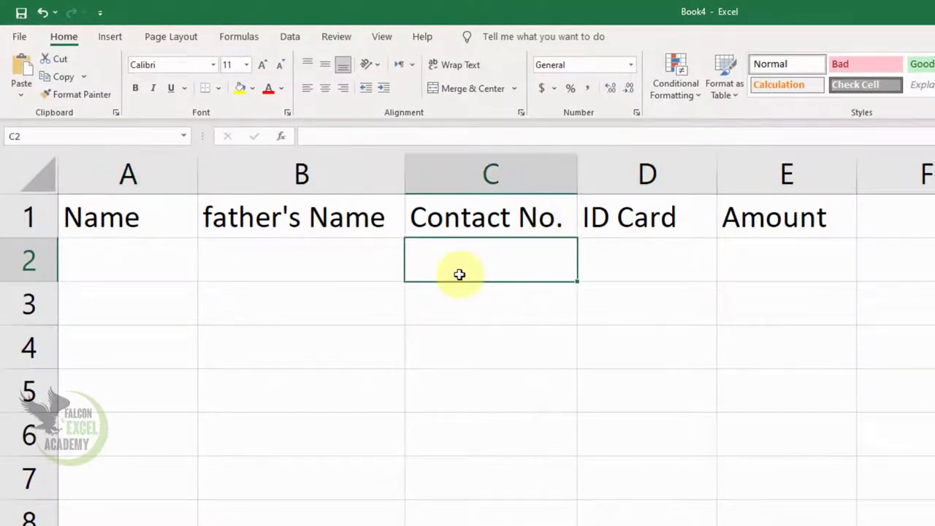
Open Print settings for Book4 and raise Copies to 3.
click(22, 36)
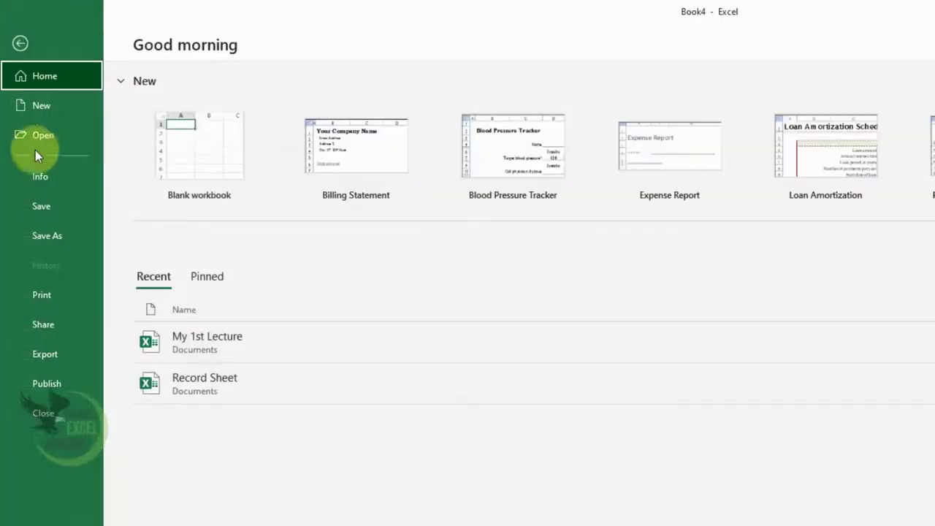
click(71, 299)
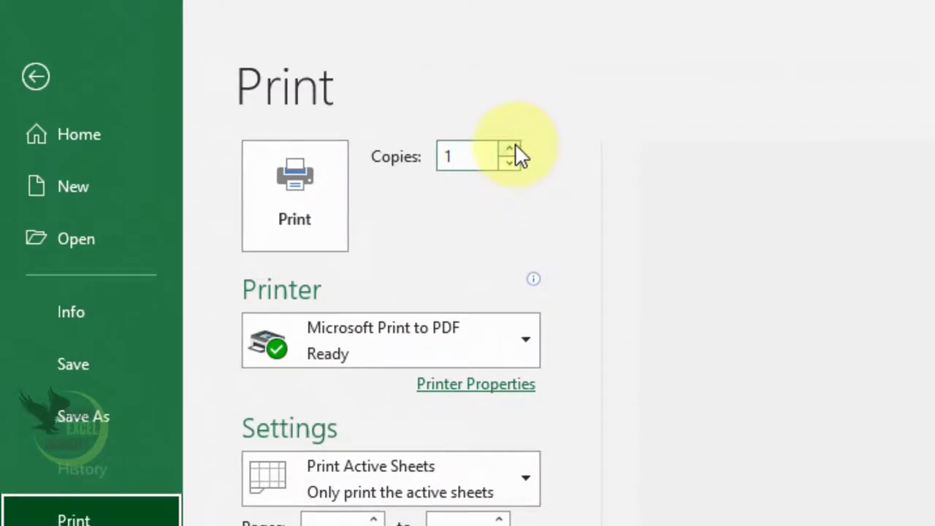
click(515, 147)
click(509, 148)
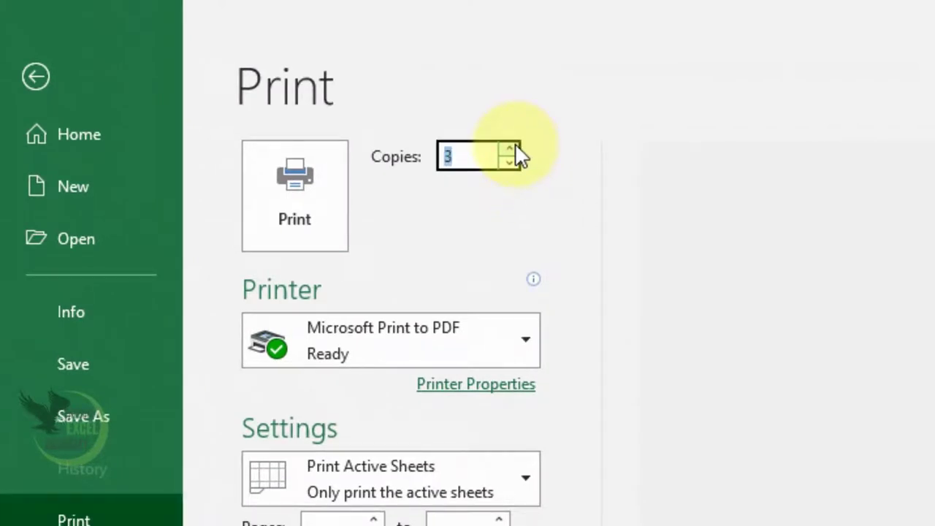
click(469, 154)
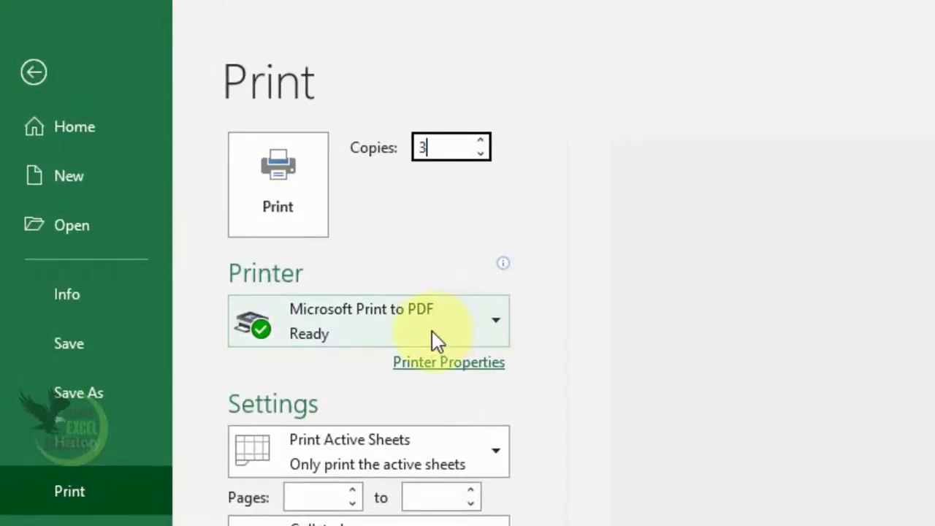
mouse_move(439, 340)
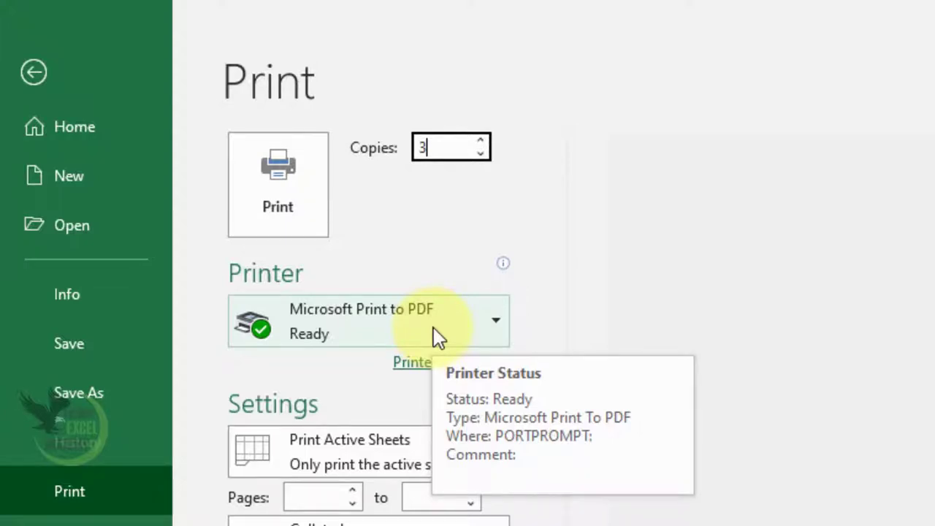
Reselect Microsoft Print to PDF as the printer and show the print-range choices.
click(433, 327)
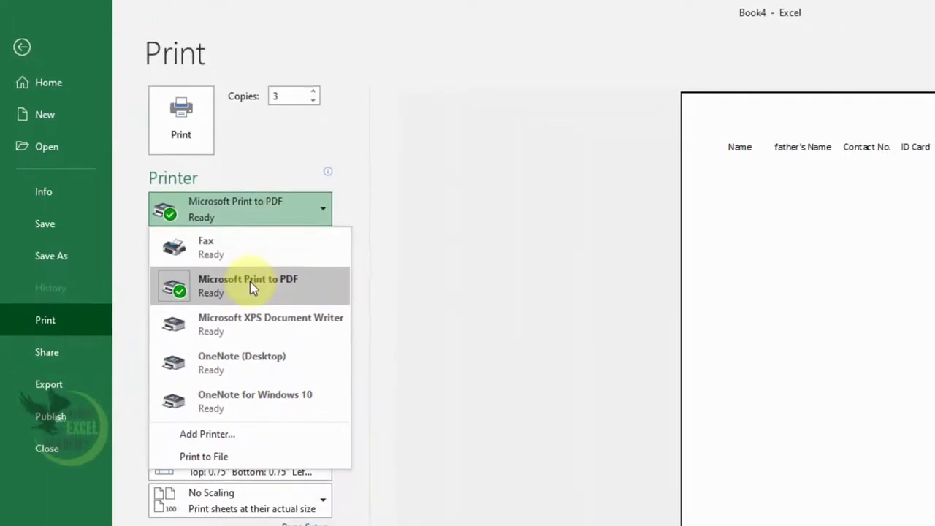
mouse_move(247, 285)
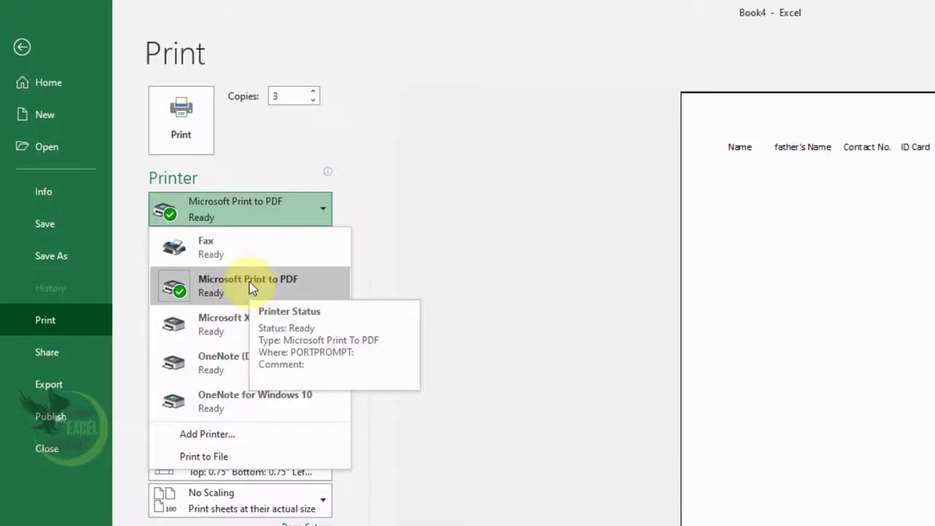
click(249, 281)
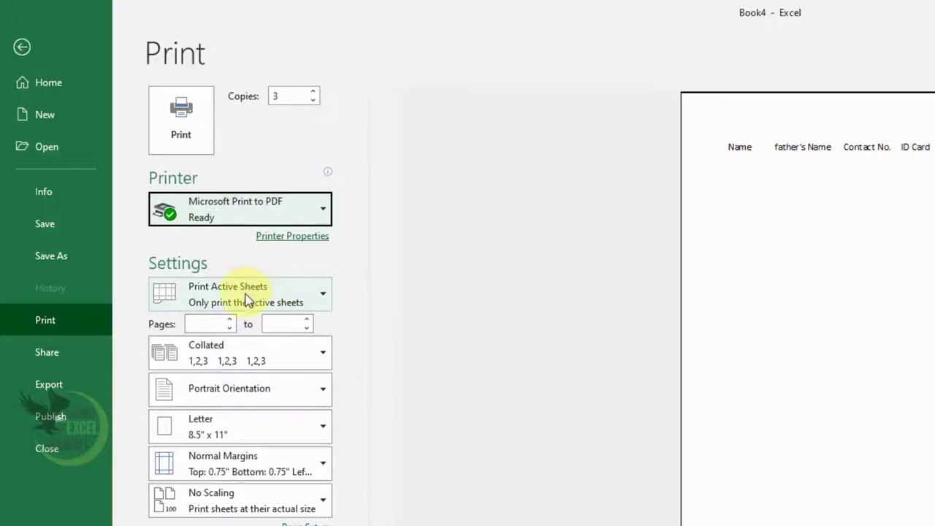
click(246, 297)
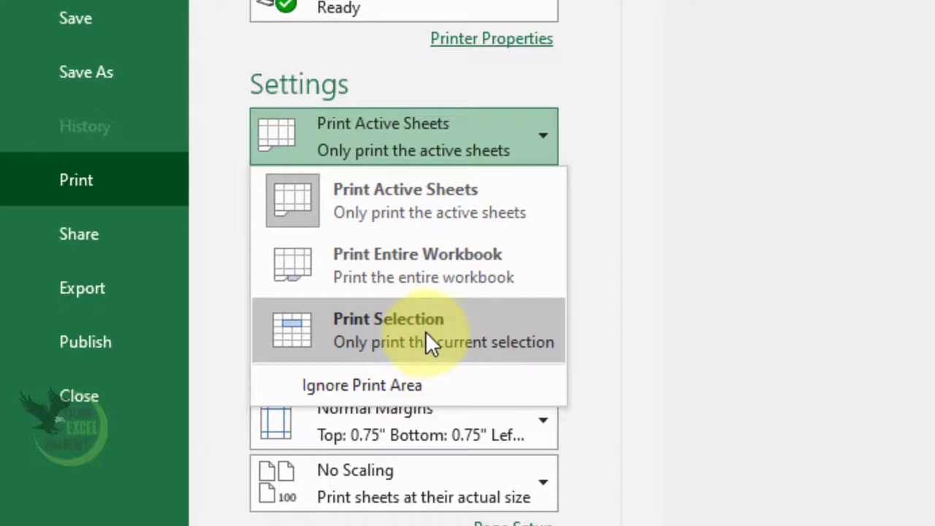
Keep Print Active Sheets and limit the print range to pages 5 through 20.
click(739, 215)
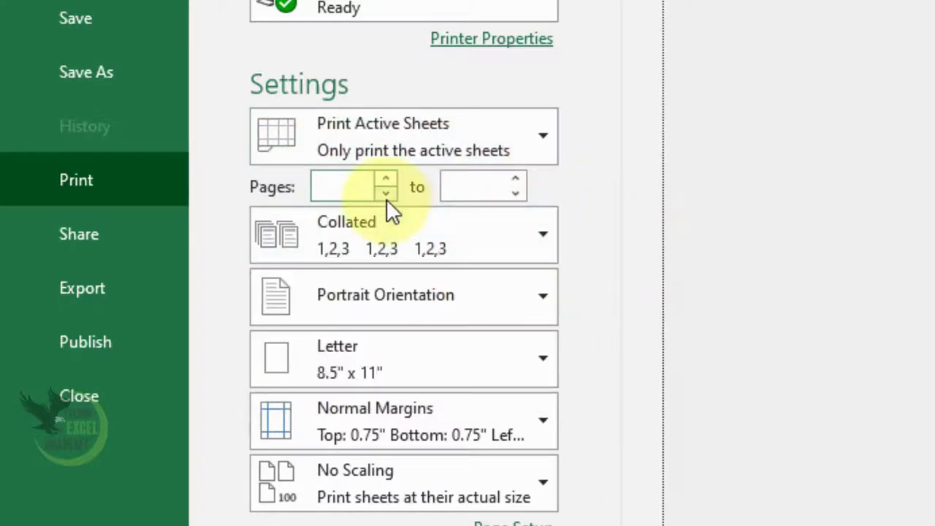
click(329, 185)
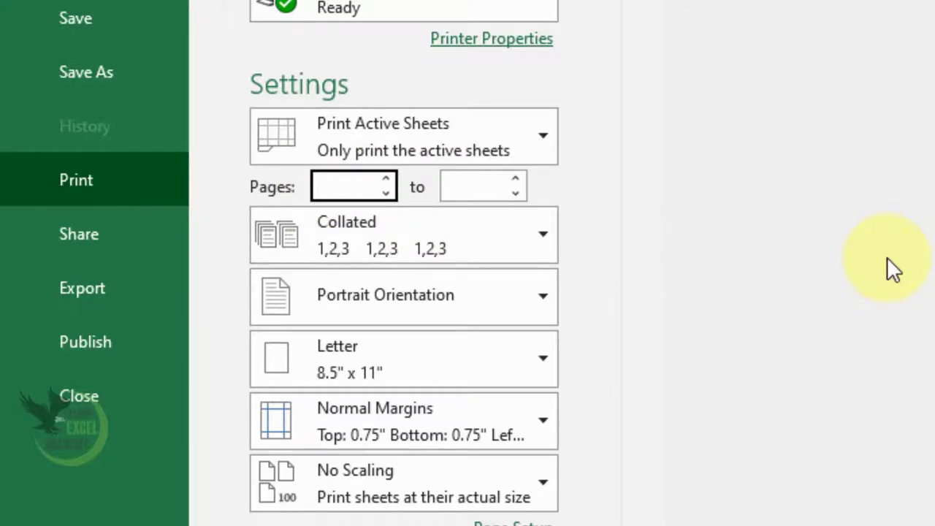
text(5)
key(Tab)
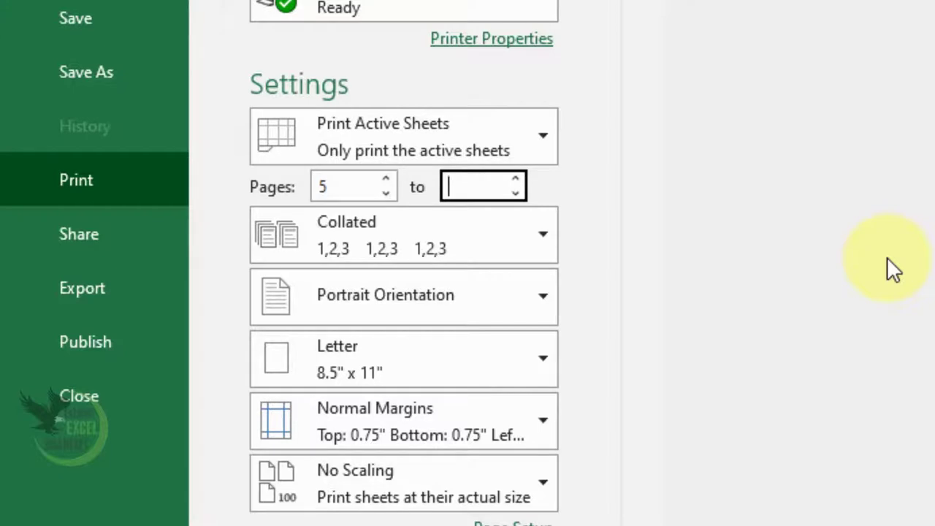
text(20)
click(487, 228)
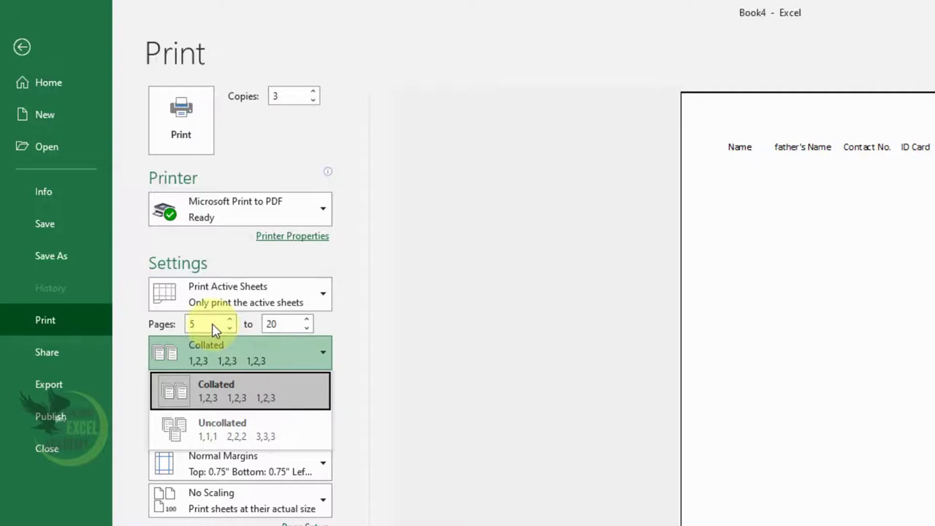
Switch to Uncollated copies and, after trying Landscape, keep orientation at Portrait.
key(Escape)
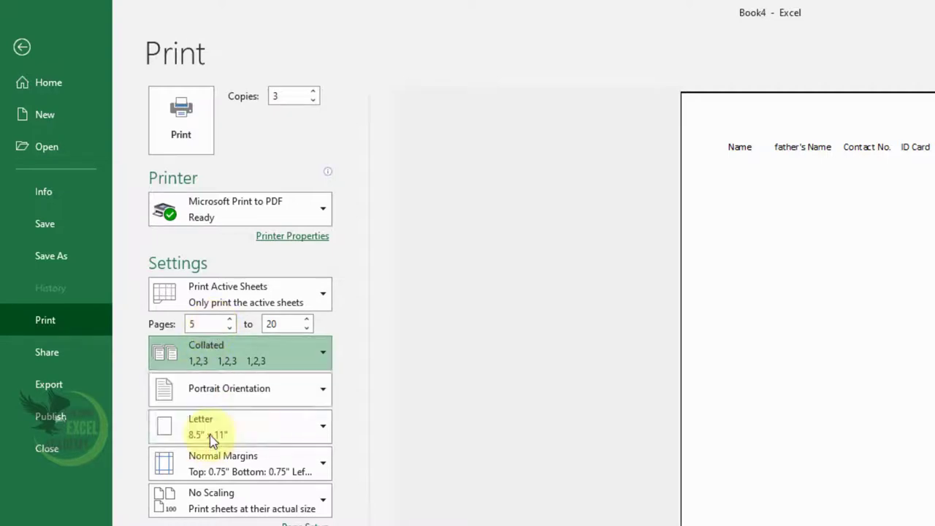
key(Down)
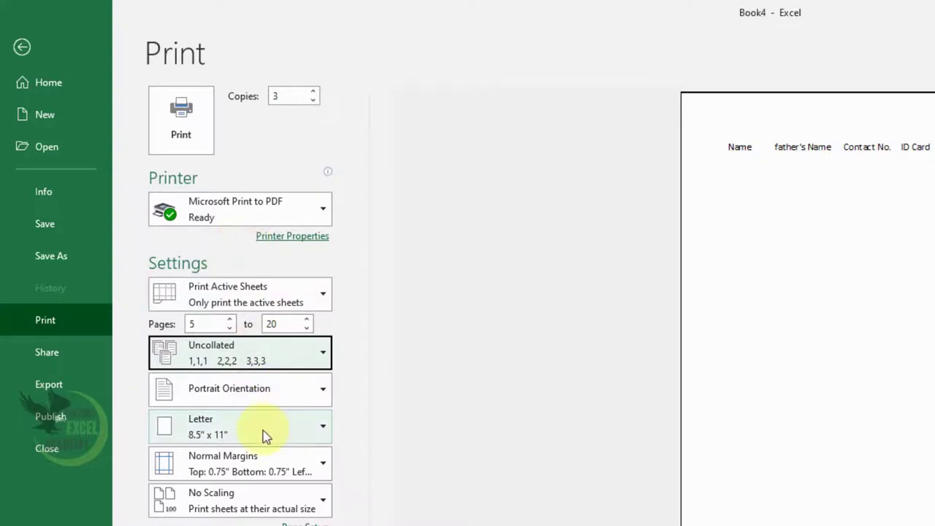
click(281, 394)
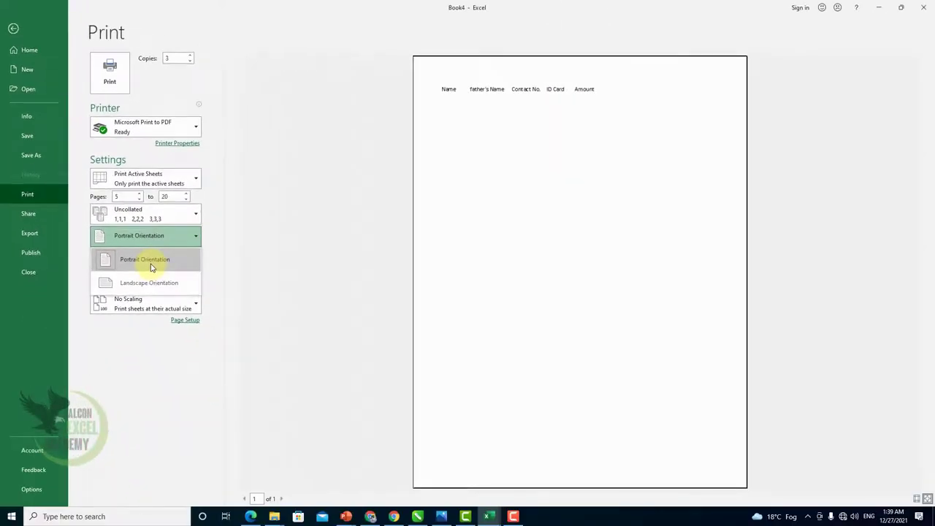
click(151, 266)
click(151, 238)
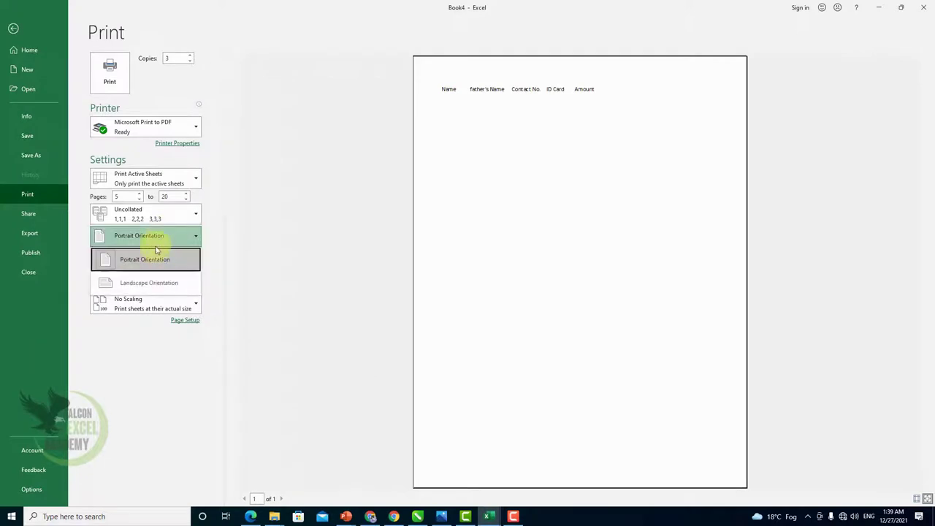
click(150, 283)
click(162, 237)
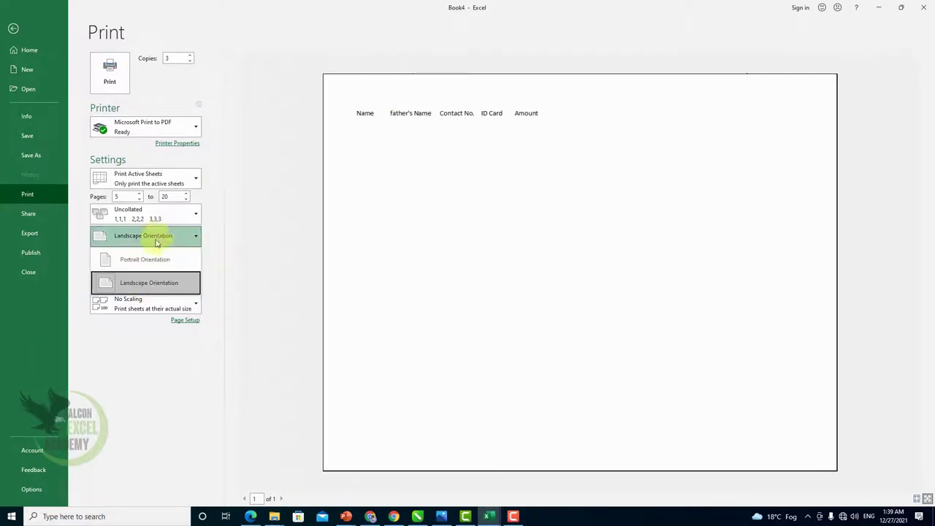
click(145, 261)
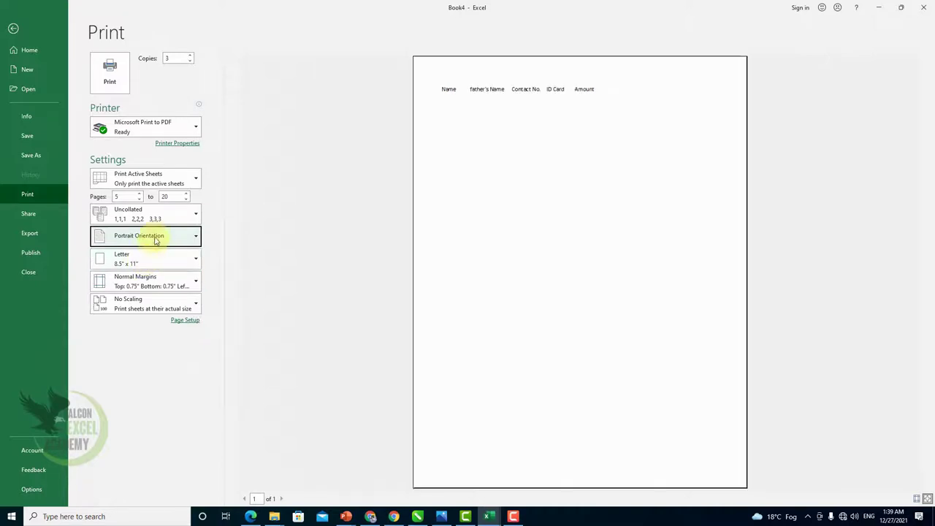
click(155, 238)
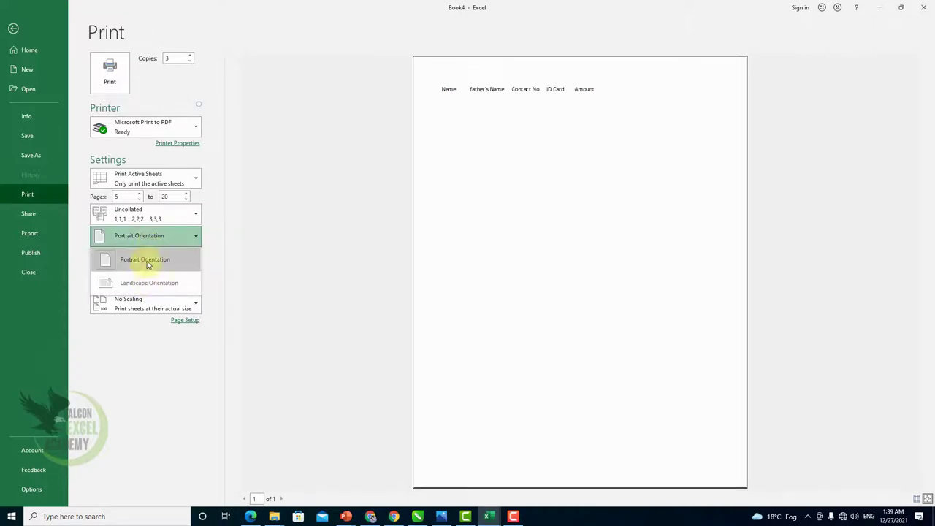
click(148, 263)
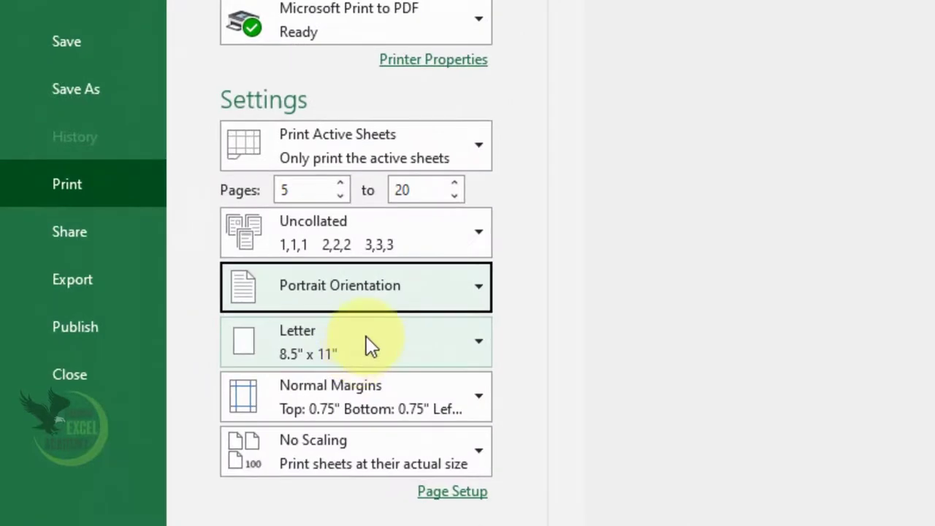
Choose A4 paper size and keep Normal Margins.
click(360, 339)
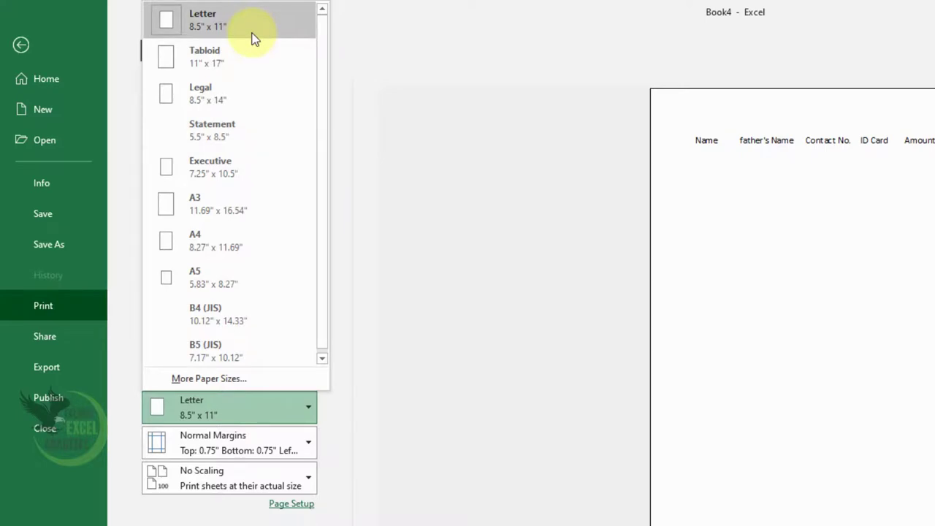
click(263, 248)
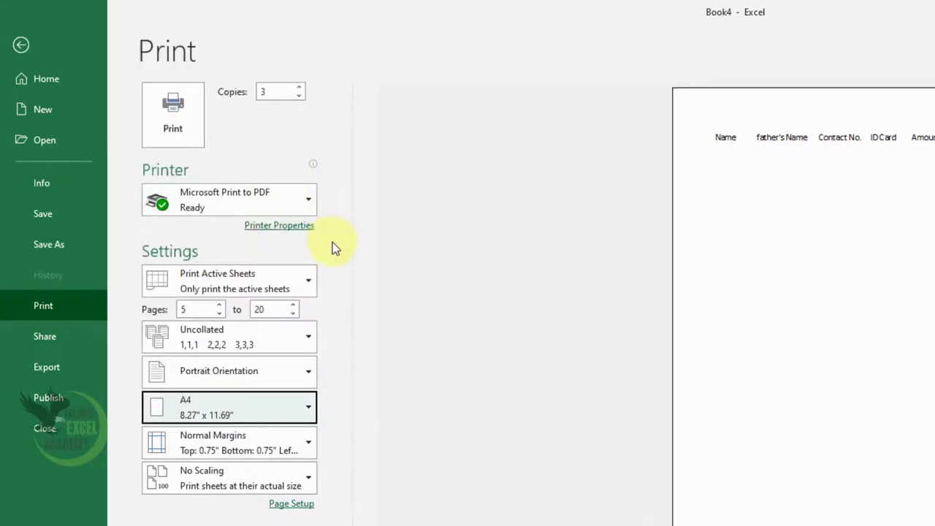
click(288, 441)
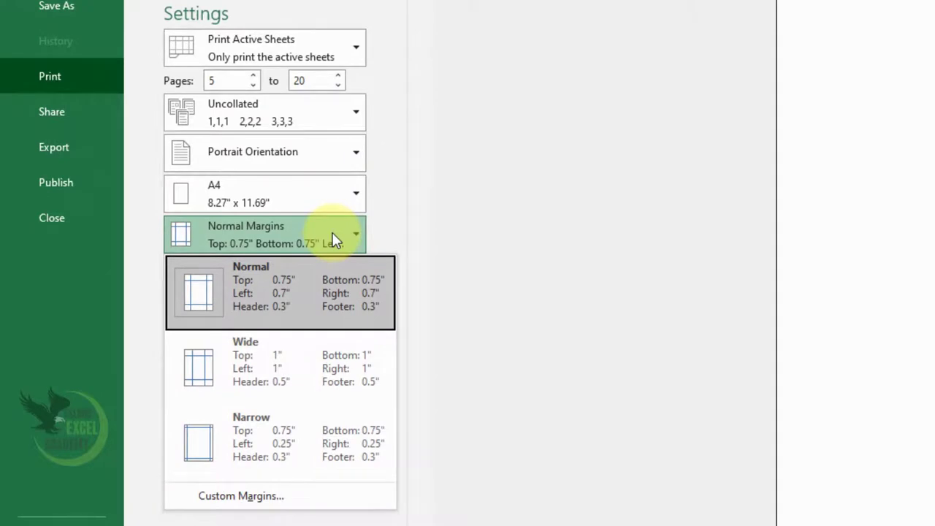
click(267, 298)
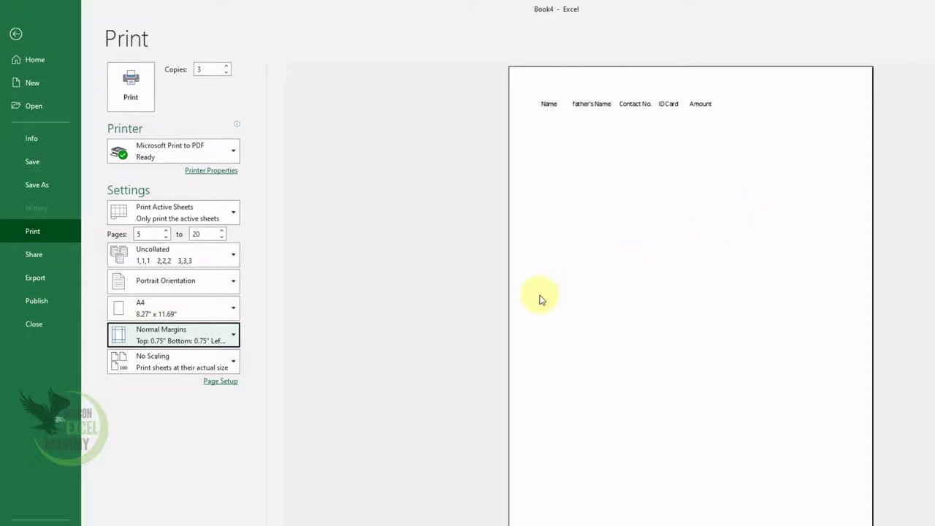
Leave Print and apply All Borders to the table range A1:E11.
key(Escape)
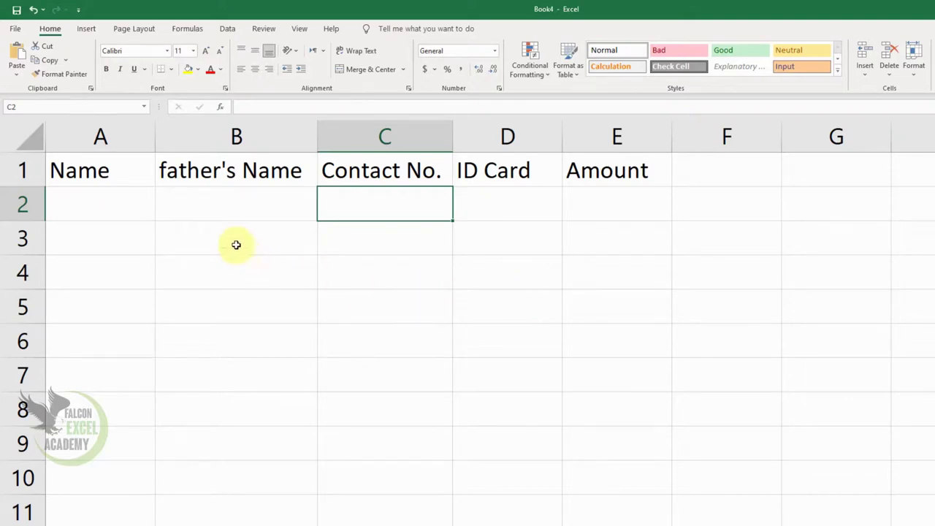
mouse_move(94, 173)
mouse_down()
mouse_move(615, 170)
mouse_move(596, 254)
mouse_move(587, 509)
mouse_up()
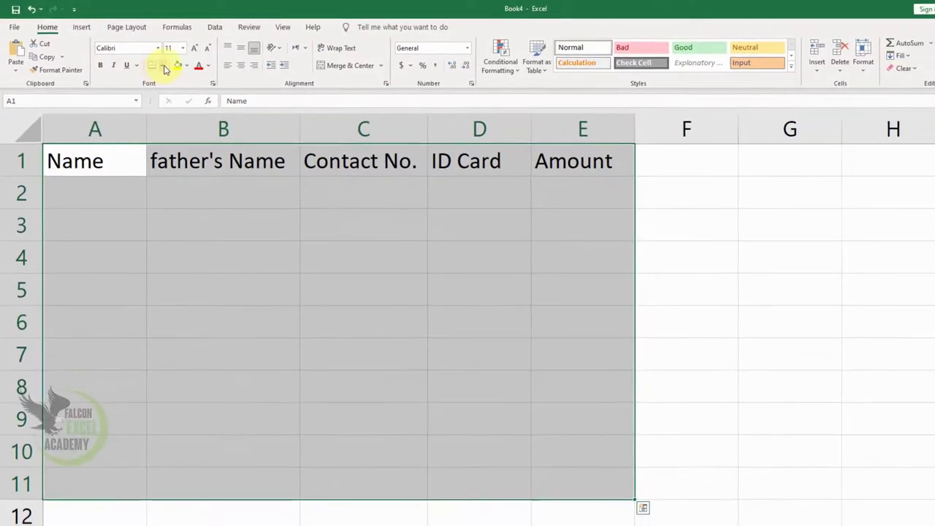
click(163, 65)
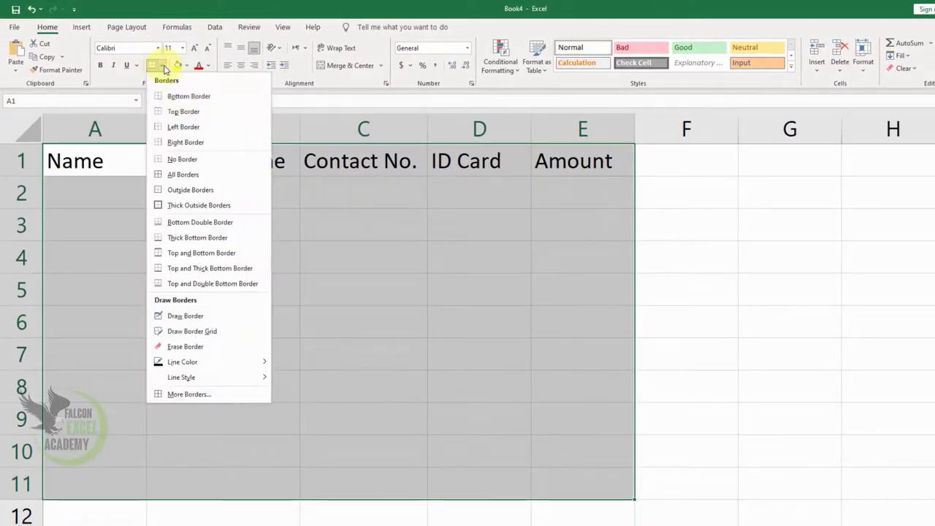
click(212, 175)
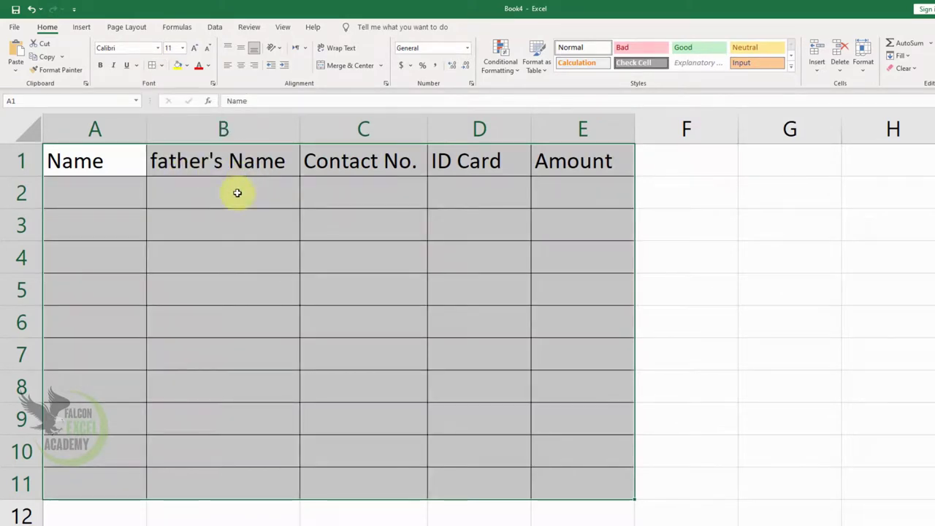
click(238, 191)
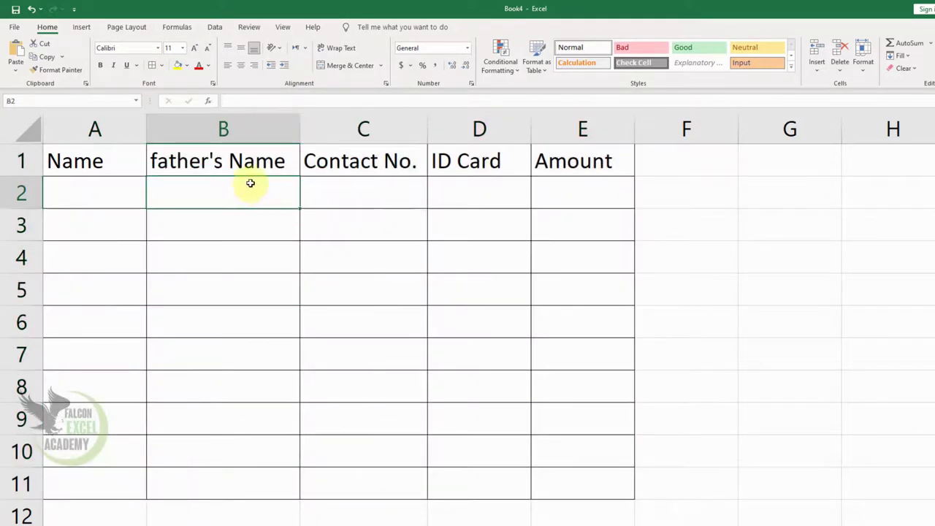
click(13, 27)
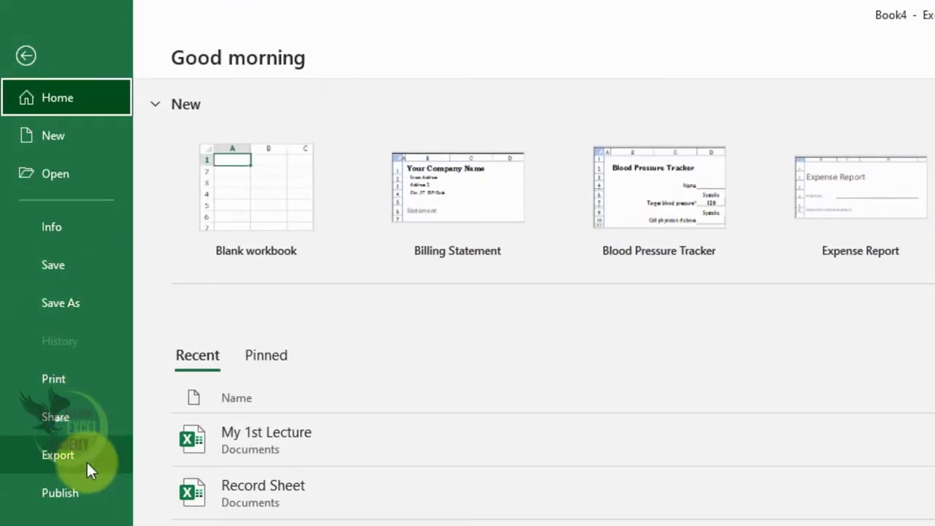
Open Book4's Publish as PDF or XPS dialog via Export > Create PDF/XPS Document.
click(87, 462)
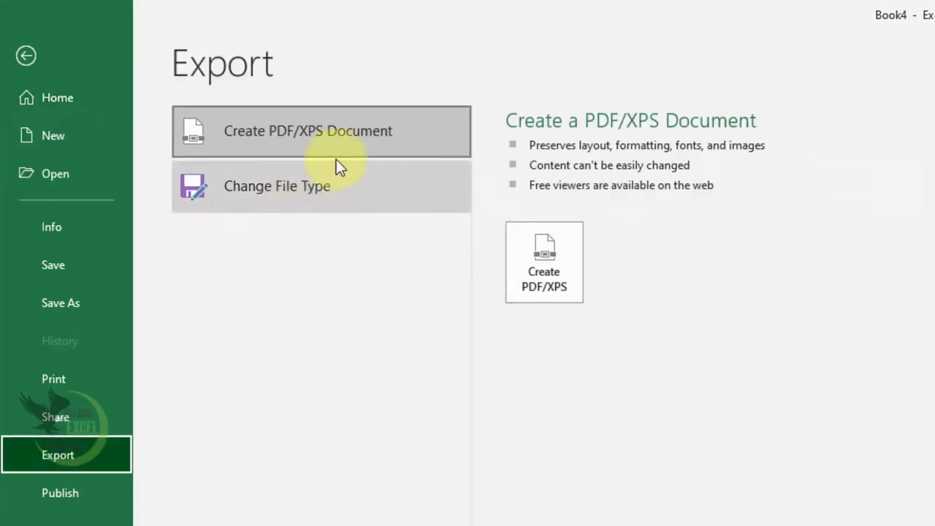
click(276, 150)
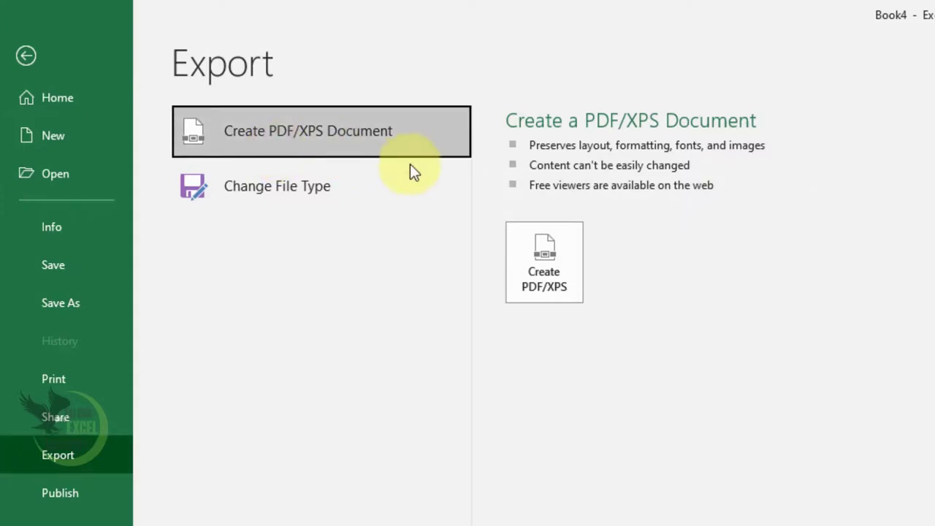
click(563, 279)
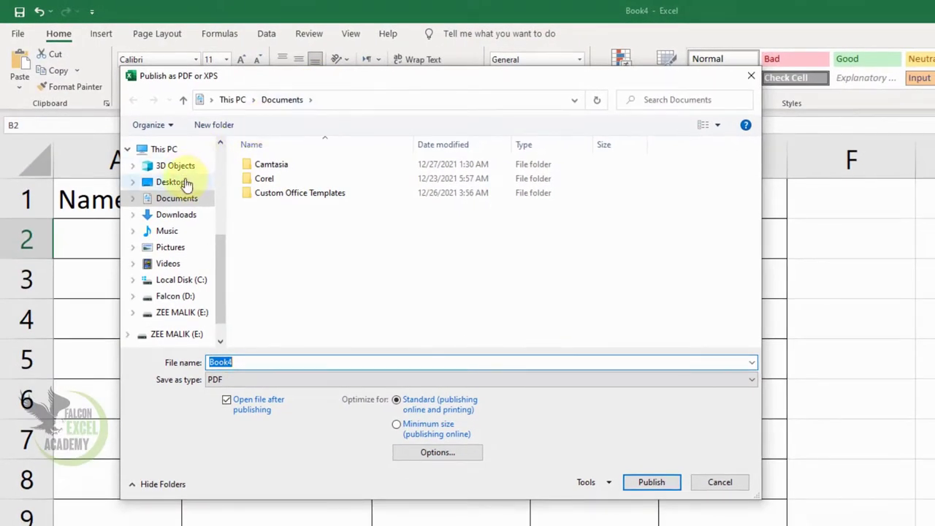
Publish Book4 to the Desktop as a PDF named 'MY PDF'.
click(176, 181)
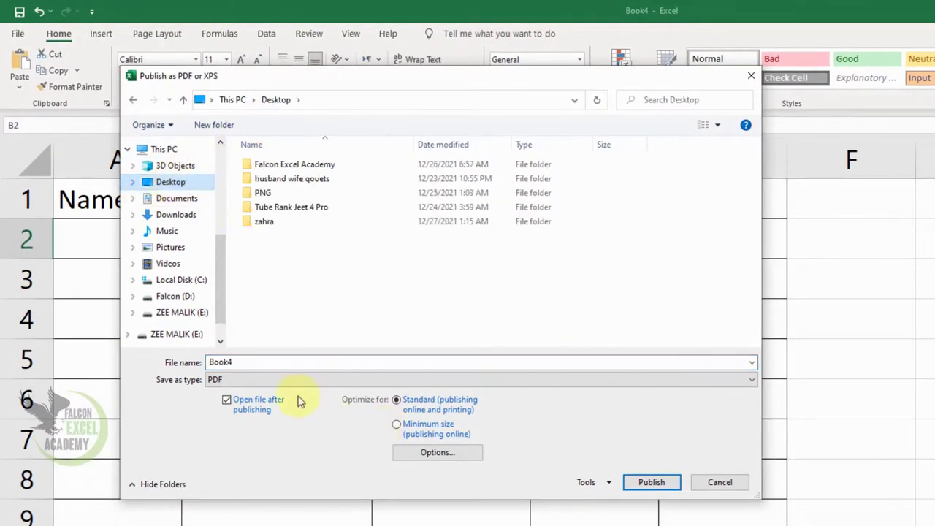
drag(253, 362, 214, 361)
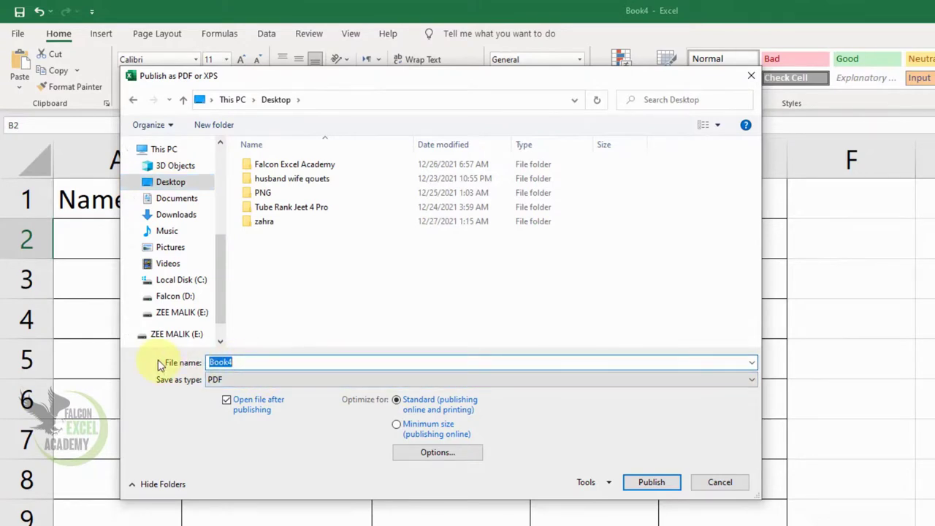
text(MY PDF)
click(652, 483)
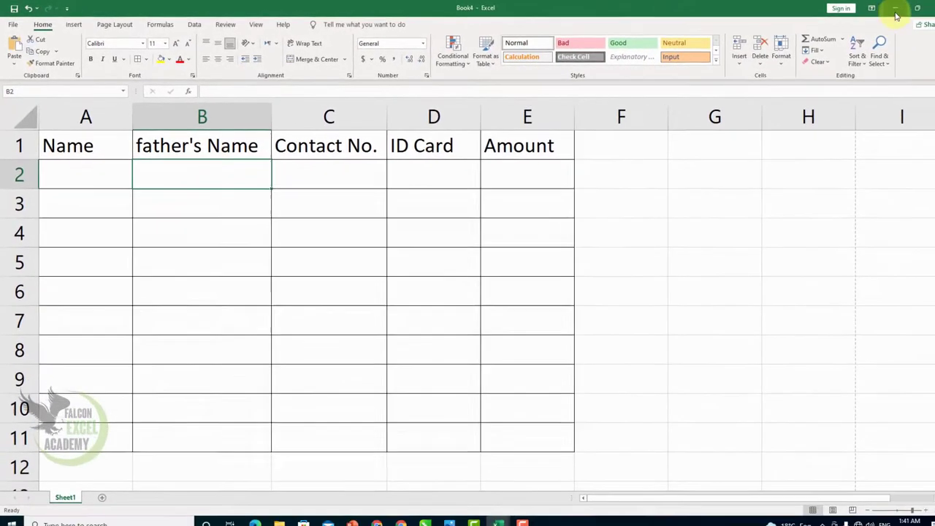
Minimize the Book4 and Book2 Excel windows and open the MY PDF file from the desktop.
click(896, 14)
click(878, 13)
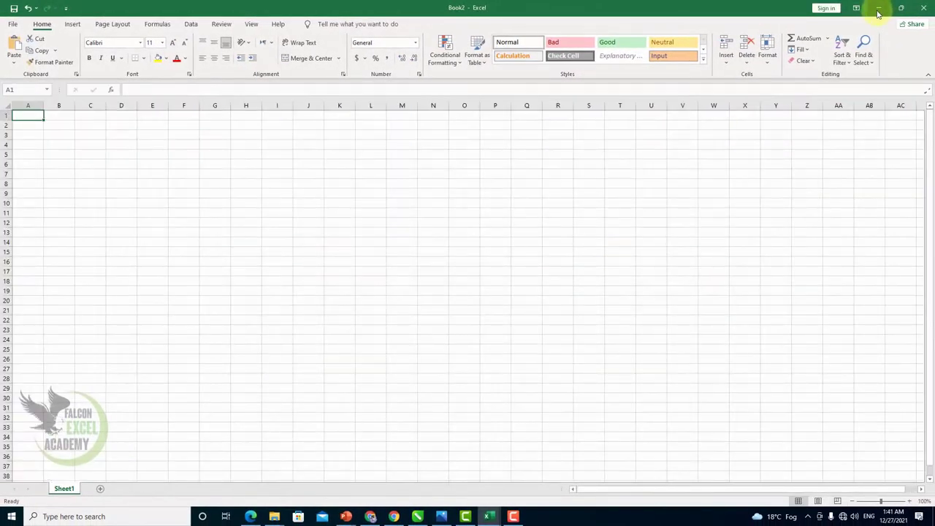
click(878, 13)
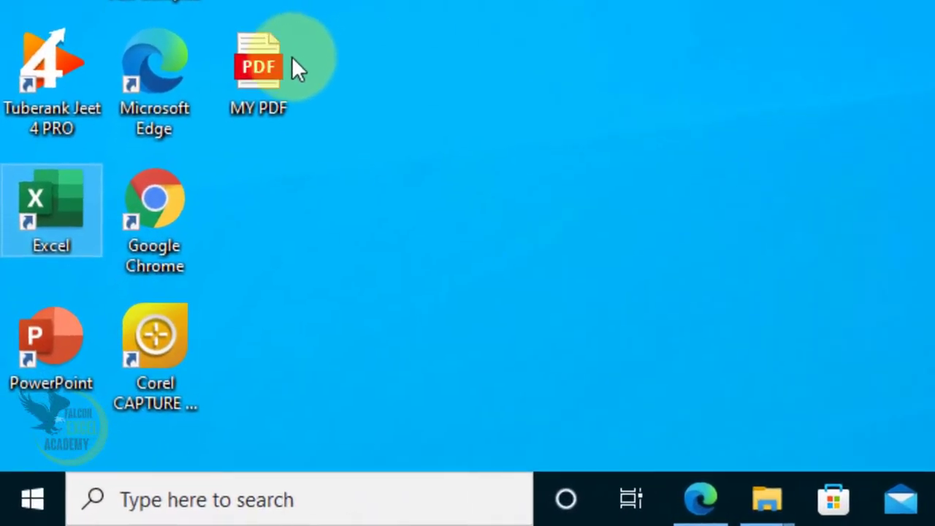
click(257, 69)
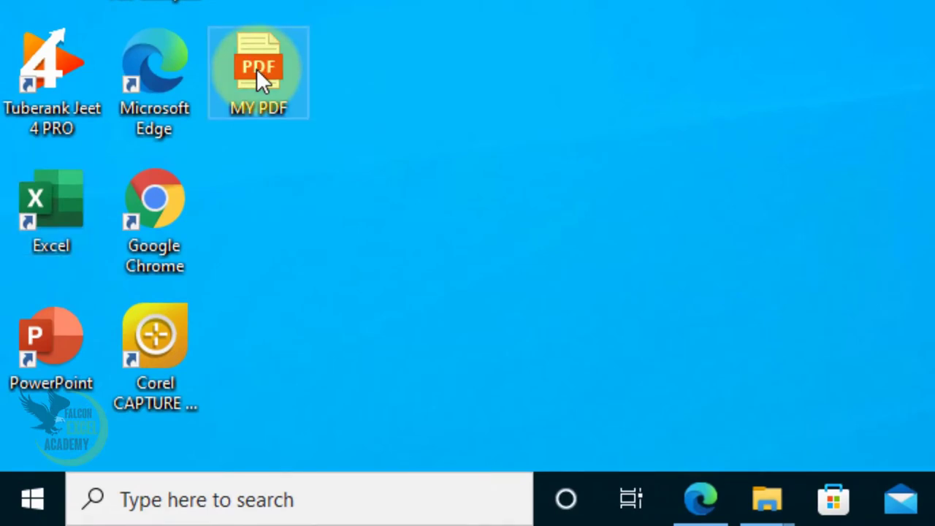
double_click(257, 69)
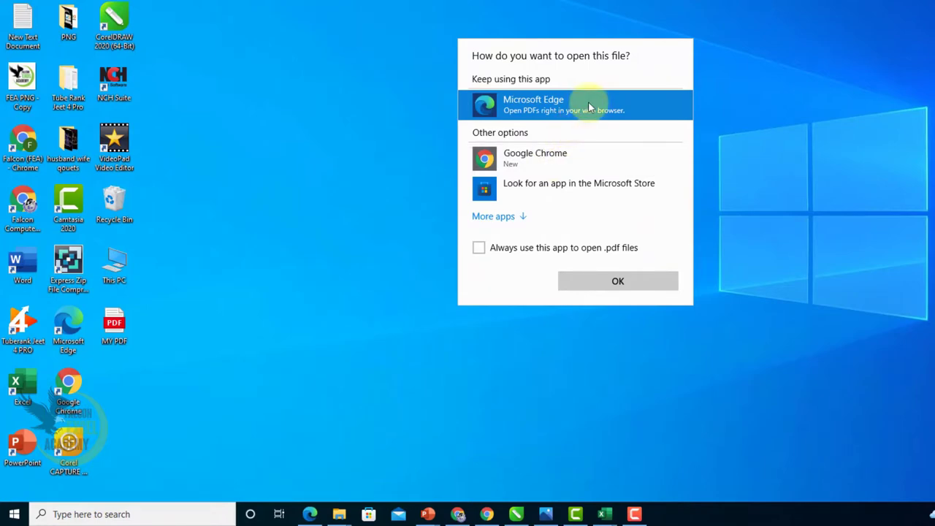
Open MY PDF in Microsoft Edge to check the bordered table, then close Edge.
click(609, 281)
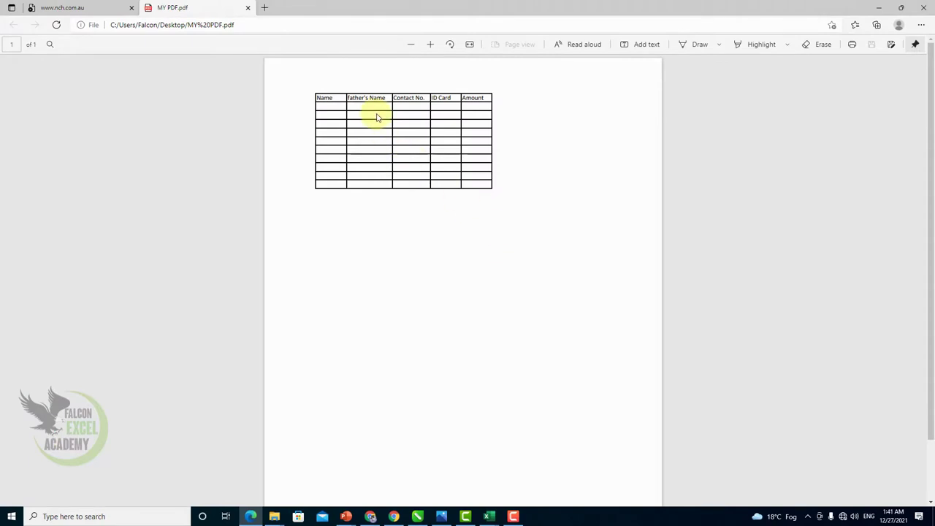
click(922, 8)
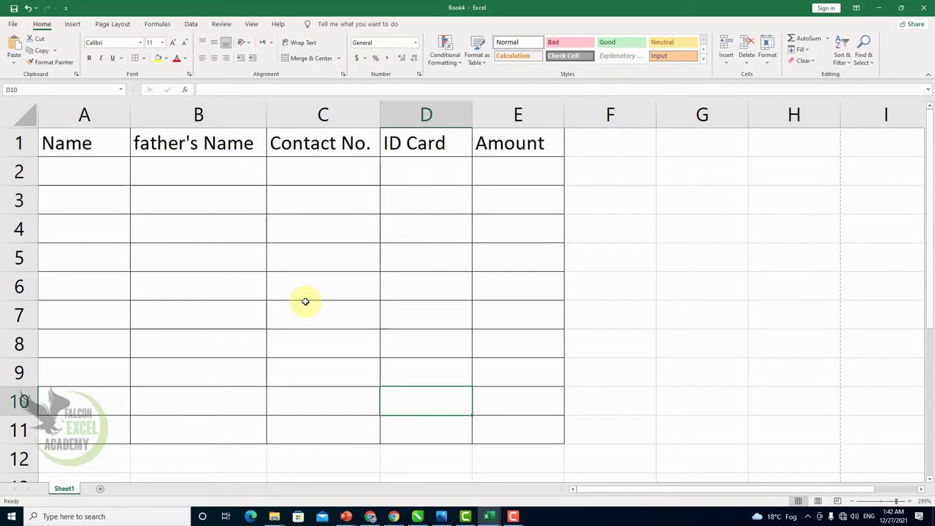